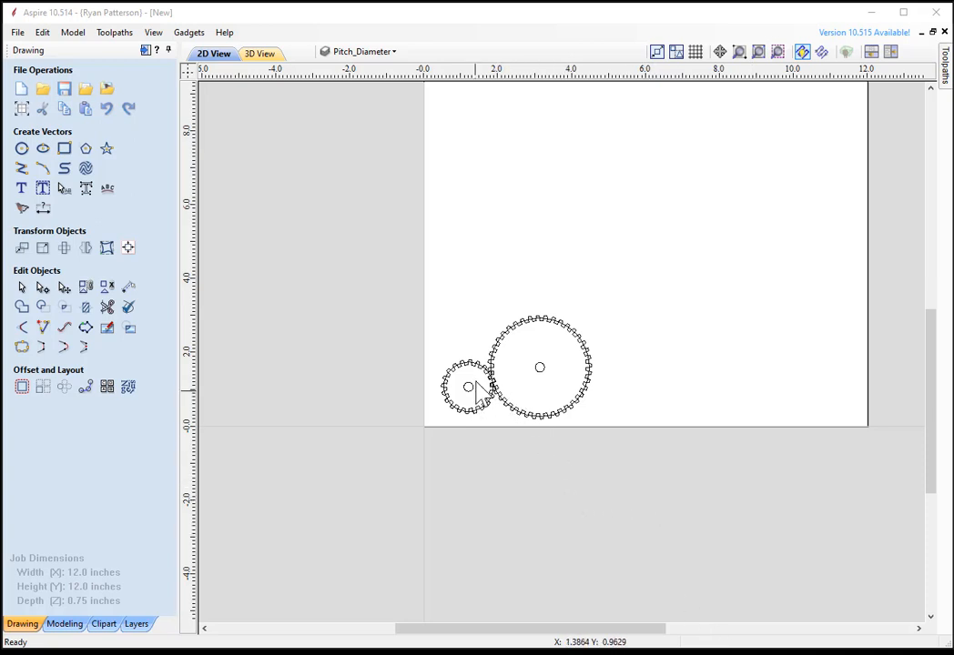
Examine how the teeth and pitch circles of the two existing meshed gears line up at their contact point.
{"action": "left_click_drag", "start_coordinate": [476, 349], "coordinate": [449, 408]}
{"action": "left_click", "coordinate": [530, 355]}
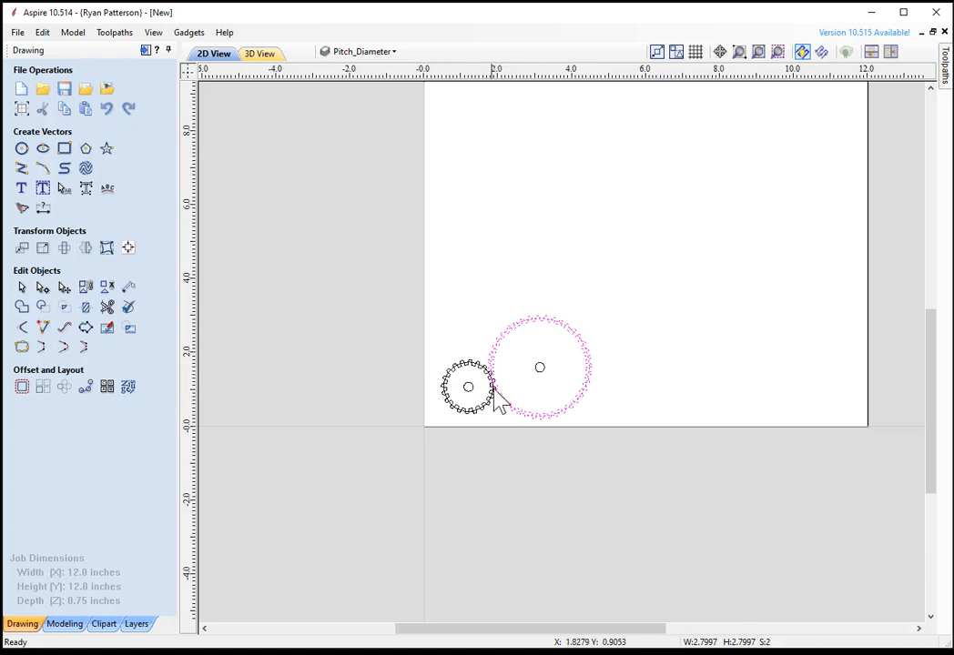
{"action": "scroll", "coordinate": [498, 389], "scroll_direction": "up", "scroll_amount": 3}
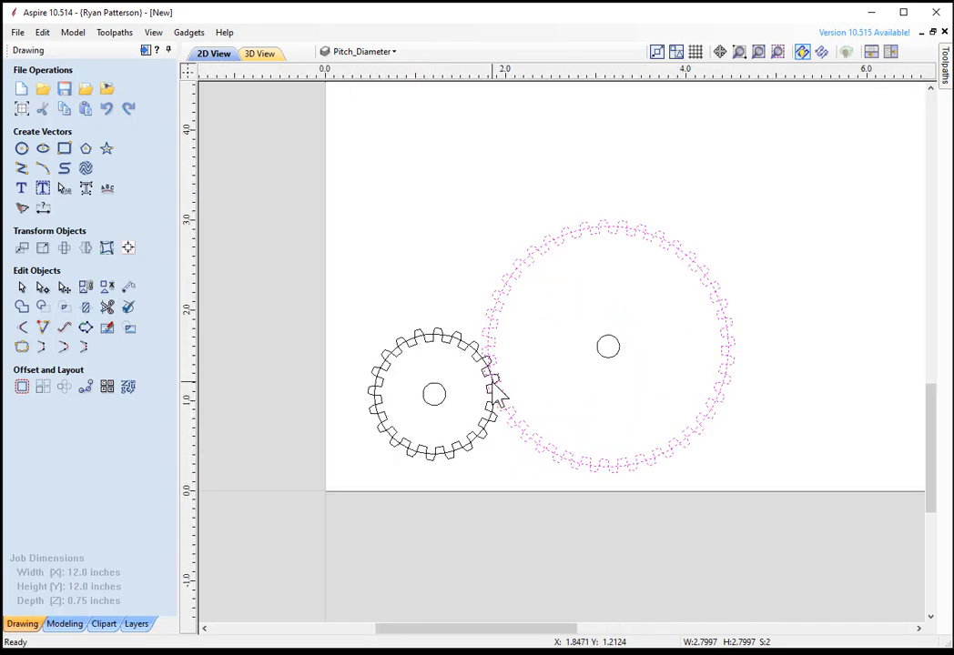
{"action": "scroll", "coordinate": [499, 390], "scroll_direction": "up", "scroll_amount": 8}
{"action": "scroll", "coordinate": [492, 362], "scroll_direction": "up", "scroll_amount": 5}
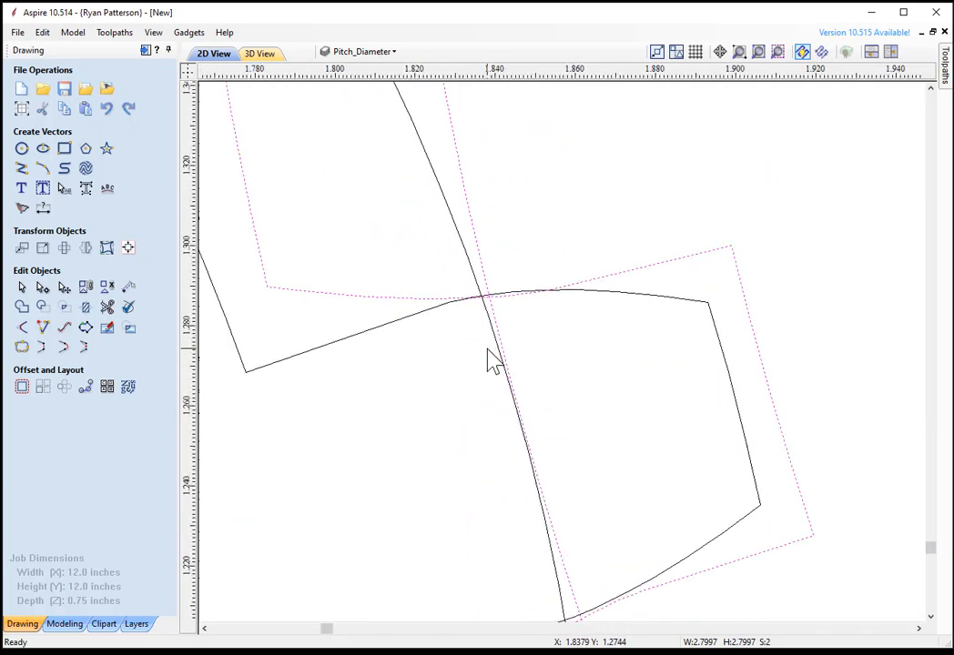
{"action": "scroll", "coordinate": [489, 351], "scroll_direction": "up", "scroll_amount": 1}
{"action": "scroll", "coordinate": [506, 328], "scroll_direction": "down", "scroll_amount": 5}
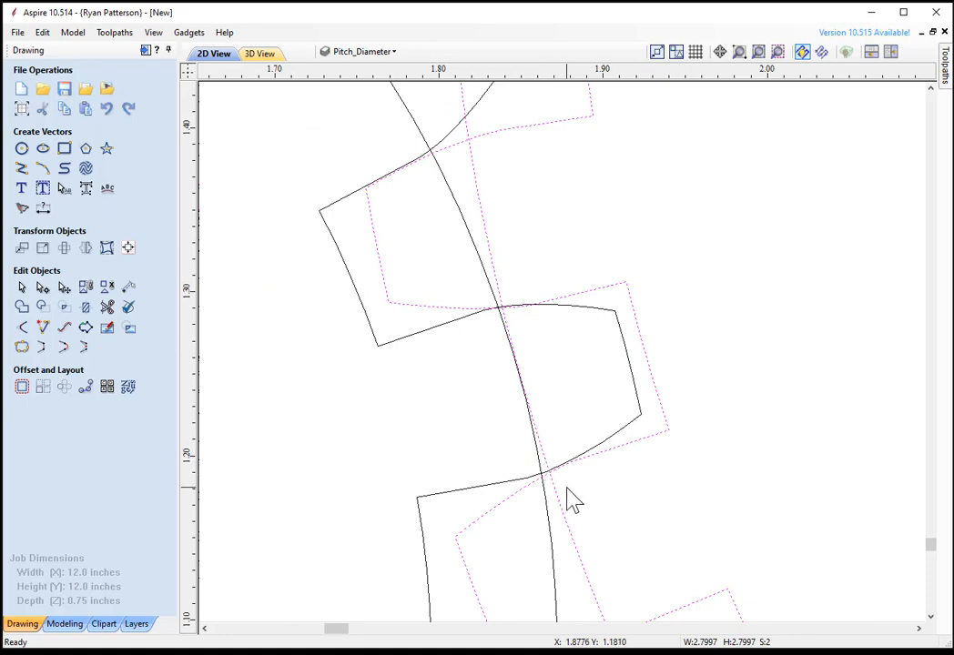
{"action": "scroll", "coordinate": [569, 494], "scroll_direction": "down", "scroll_amount": 6}
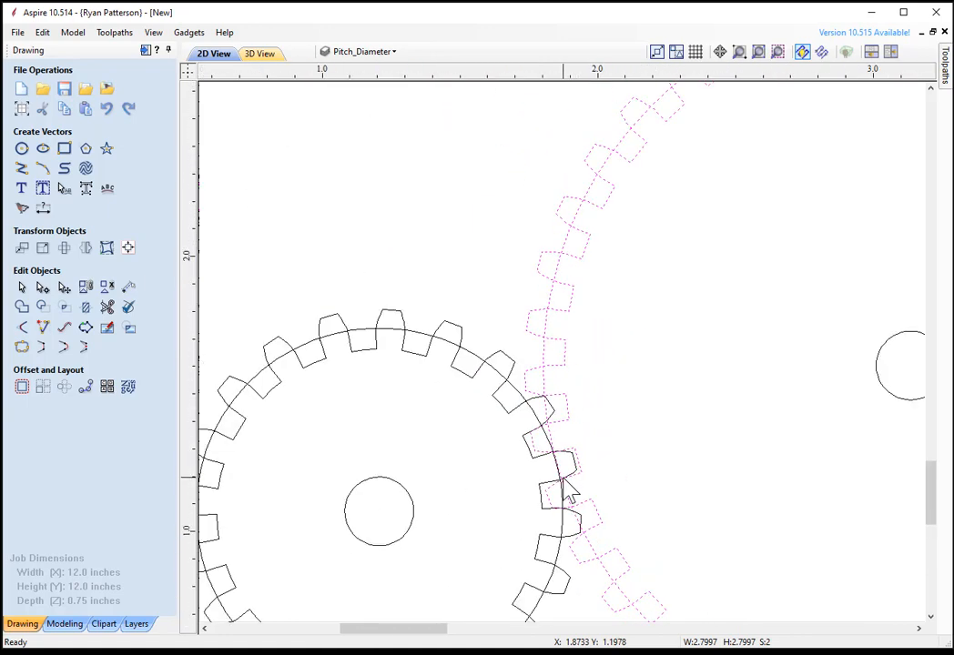
{"action": "scroll", "coordinate": [568, 494], "scroll_direction": "down", "scroll_amount": 5}
{"action": "scroll", "coordinate": [650, 437], "scroll_direction": "up", "scroll_amount": 1}
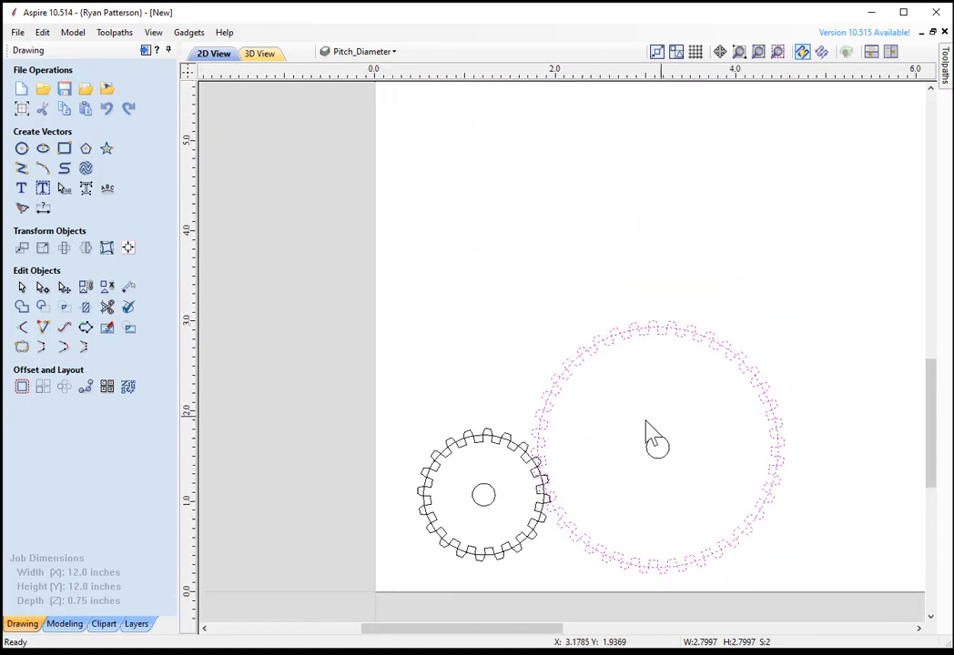
{"action": "middle_click_drag", "start_coordinate": [648, 435], "coordinate": [528, 453]}
{"action": "scroll", "coordinate": [528, 453], "scroll_direction": "down", "scroll_amount": 3}
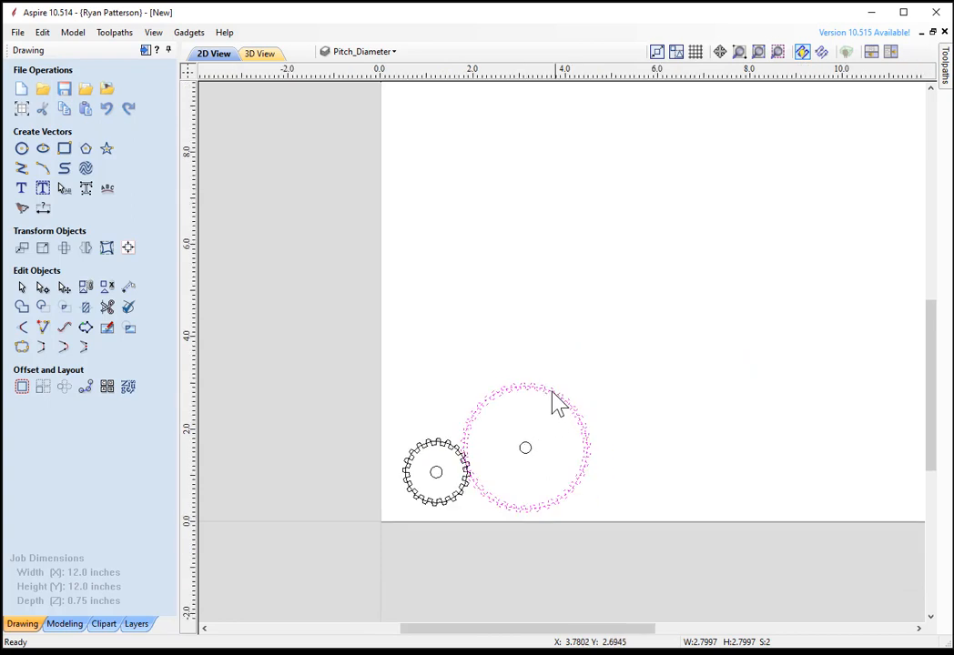
Create a gear with Gear Maker using 20 teeth and diametral pitch 15, with its centre anchored at X 6, Y 6.
{"action": "left_click", "coordinate": [188, 33]}
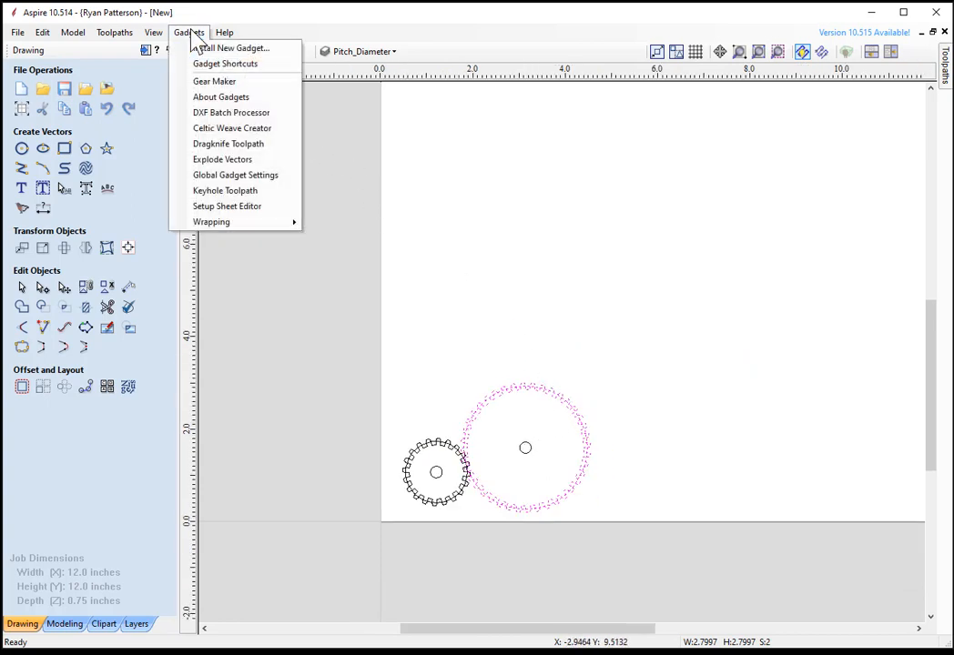
{"action": "left_click", "coordinate": [215, 82]}
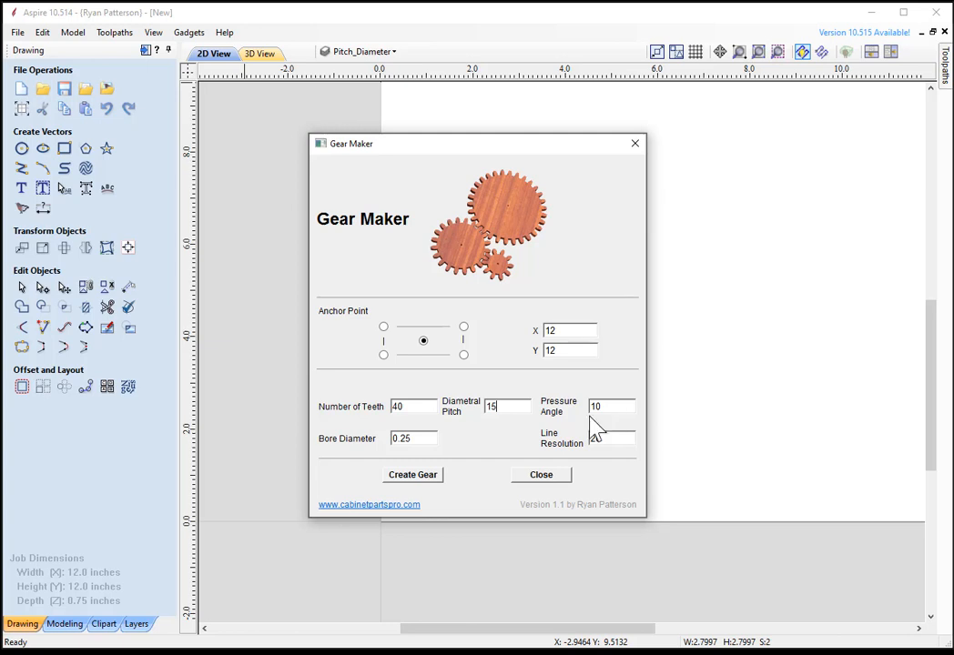
{"action": "left_click_drag", "start_coordinate": [417, 406], "coordinate": [381, 404]}
{"action": "left_click_drag", "start_coordinate": [558, 331], "coordinate": [537, 364]}
{"action": "type", "text": "66"}
{"action": "left_click", "coordinate": [437, 490]}
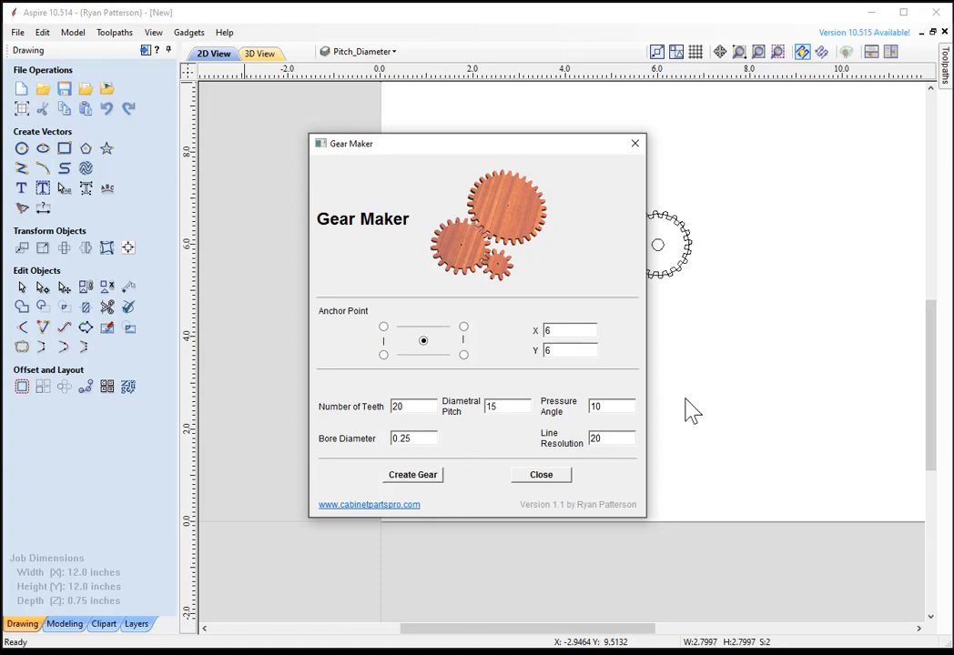
{"action": "left_click", "coordinate": [546, 475]}
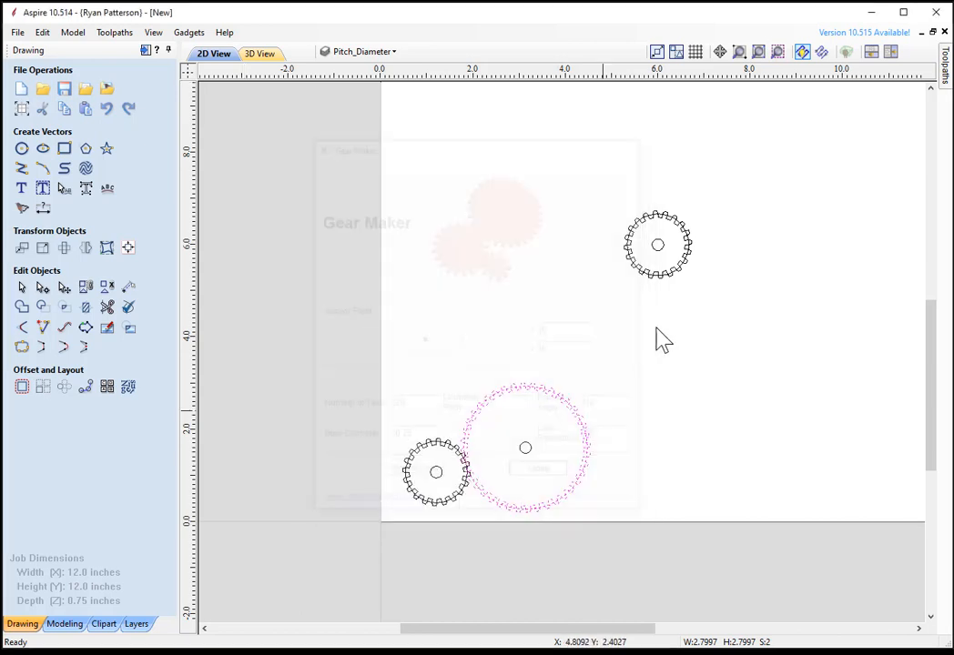
Move the whole new 20-tooth gear horizontally so it sits above the larger of the two existing gears.
{"action": "left_click", "coordinate": [640, 324]}
{"action": "left_click_drag", "start_coordinate": [709, 193], "coordinate": [587, 303]}
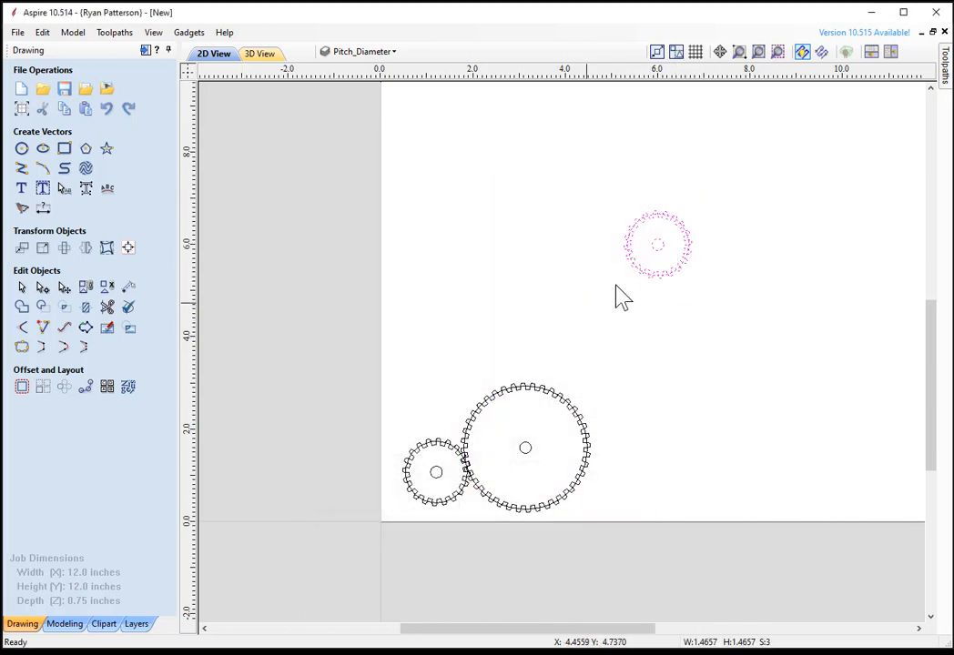
{"action": "left_click", "coordinate": [657, 273]}
{"action": "left_click_drag", "start_coordinate": [660, 245], "coordinate": [526, 245]}
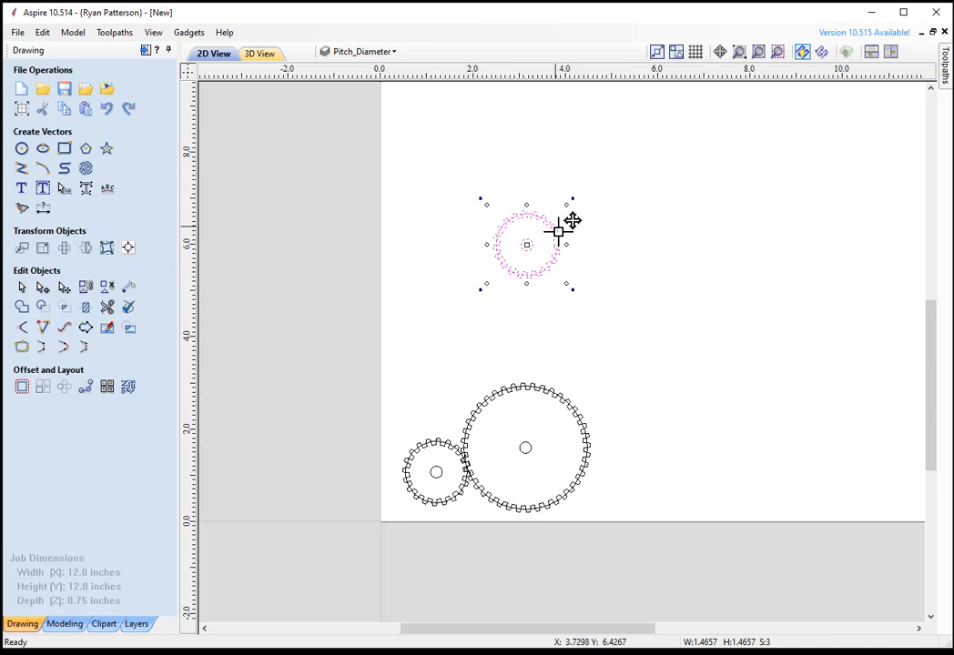
{"action": "left_click", "coordinate": [681, 387]}
{"action": "left_click_drag", "start_coordinate": [639, 391], "coordinate": [506, 477]}
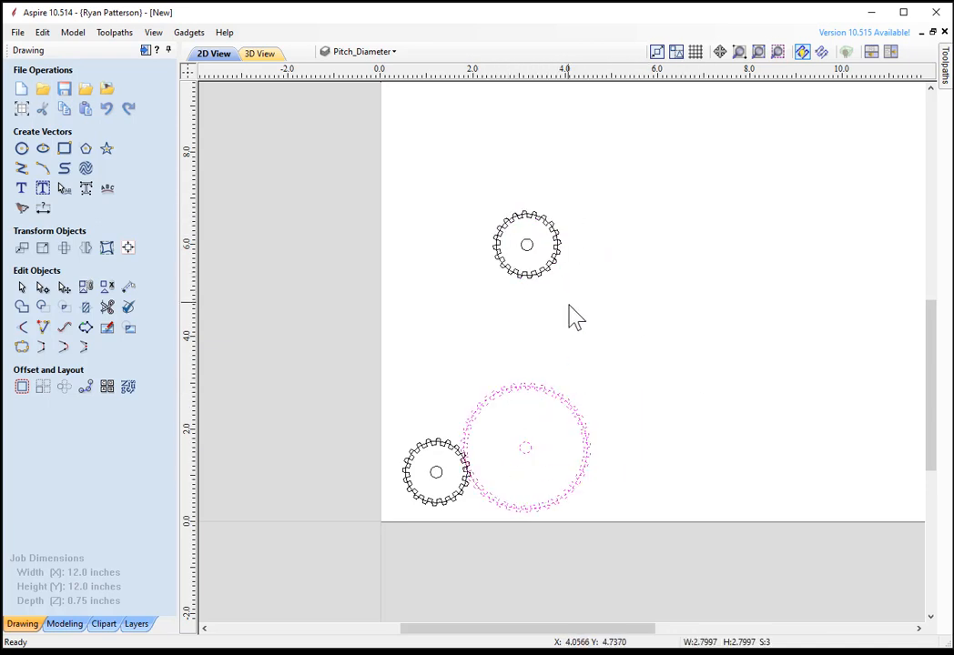
{"action": "left_click_drag", "start_coordinate": [582, 192], "coordinate": [500, 279]}
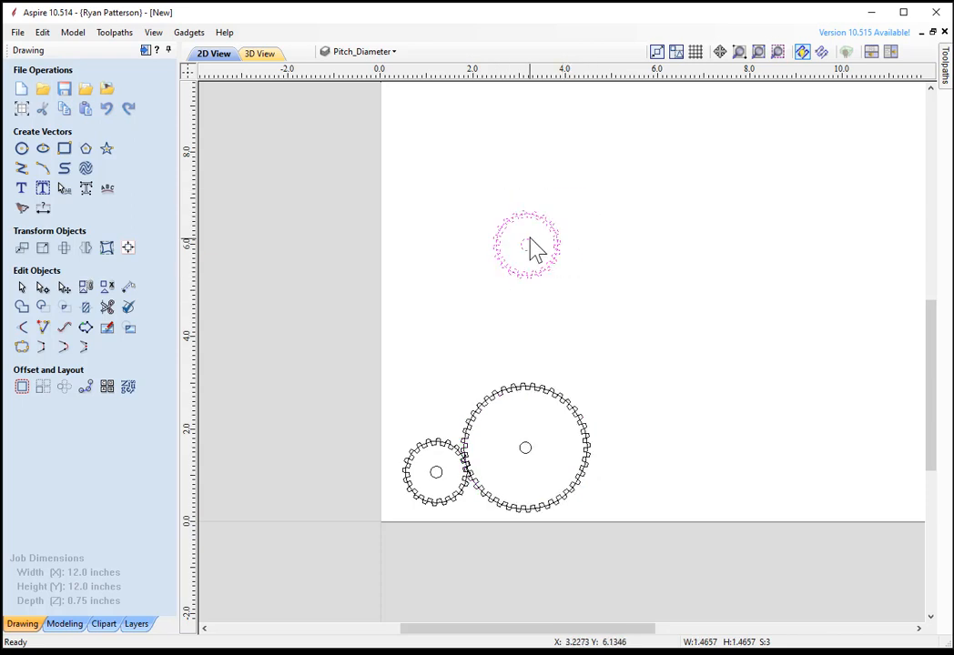
Create a 60-tooth gear with Gear Maker, keeping diametral pitch 15 and the centre anchor at X 6, Y 6.
{"action": "left_click", "coordinate": [189, 32]}
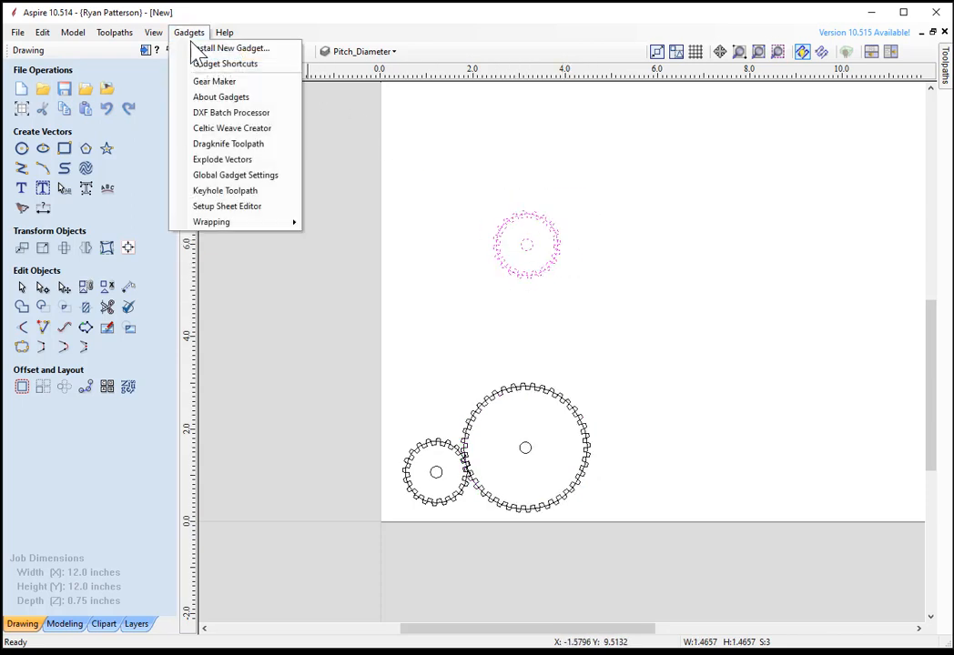
{"action": "left_click", "coordinate": [217, 82]}
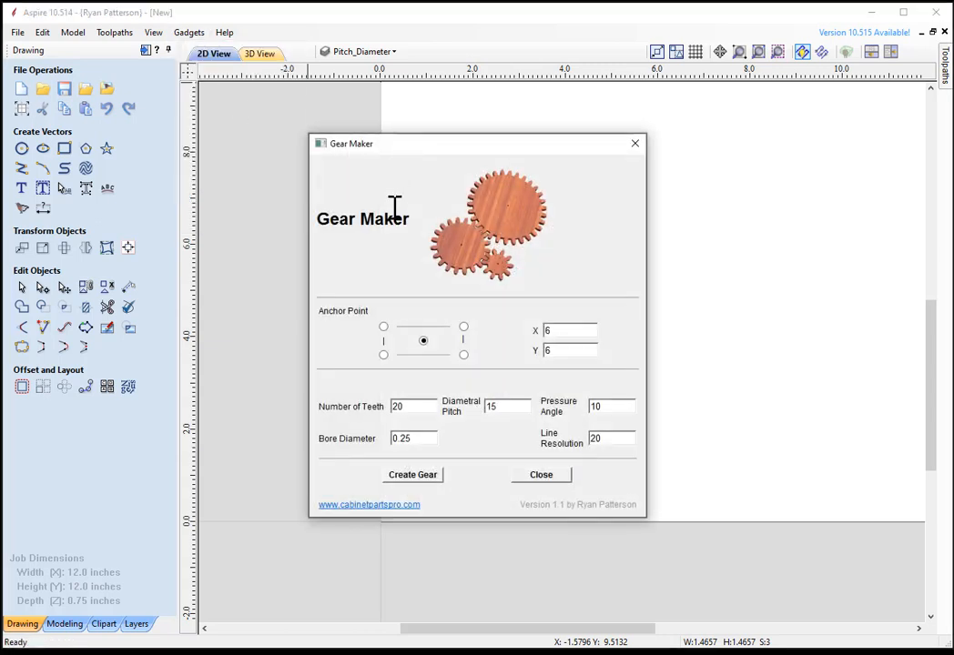
{"action": "left_click_drag", "start_coordinate": [414, 412], "coordinate": [353, 410]}
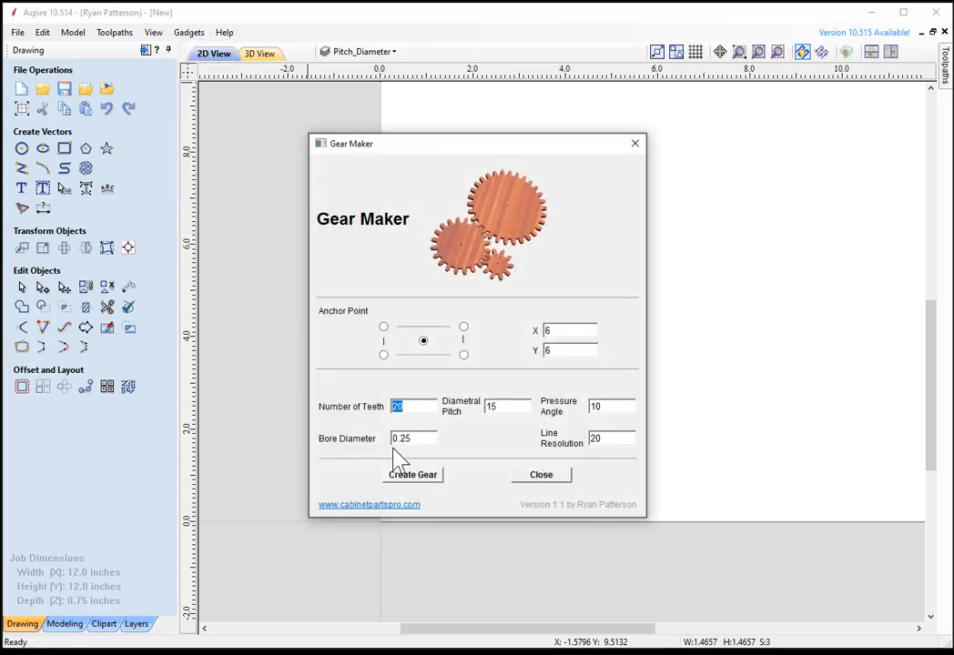
{"action": "type", "text": "60"}
{"action": "left_click", "coordinate": [421, 478]}
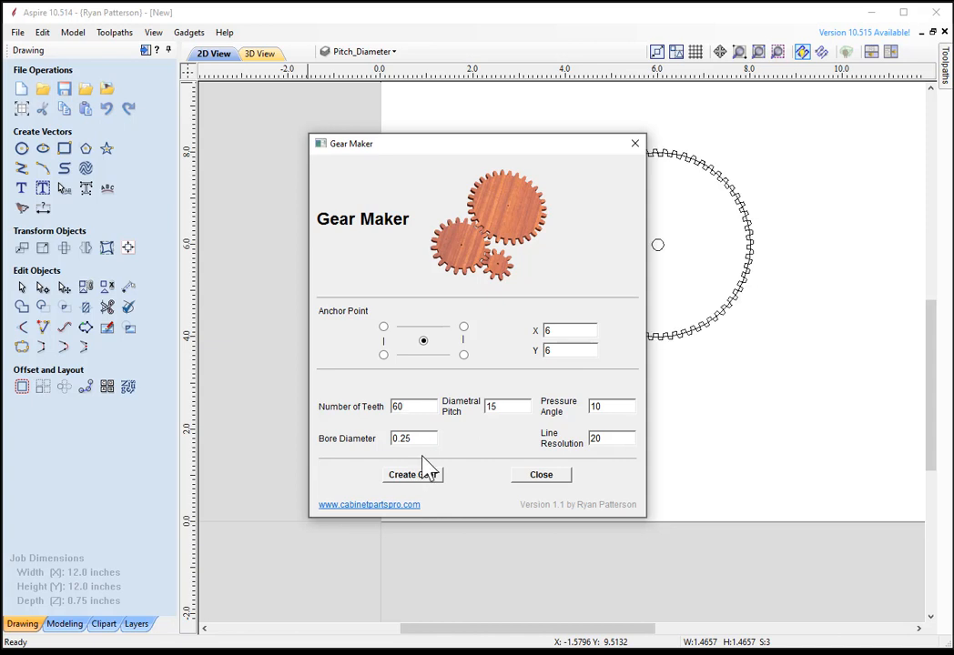
{"action": "left_click", "coordinate": [546, 477]}
Examine the facing tooth outlines of the 20-tooth and 60-tooth gears up close, checking each outline vector.
{"action": "left_click_drag", "start_coordinate": [746, 148], "coordinate": [659, 266]}
{"action": "left_click_drag", "start_coordinate": [545, 181], "coordinate": [521, 302]}
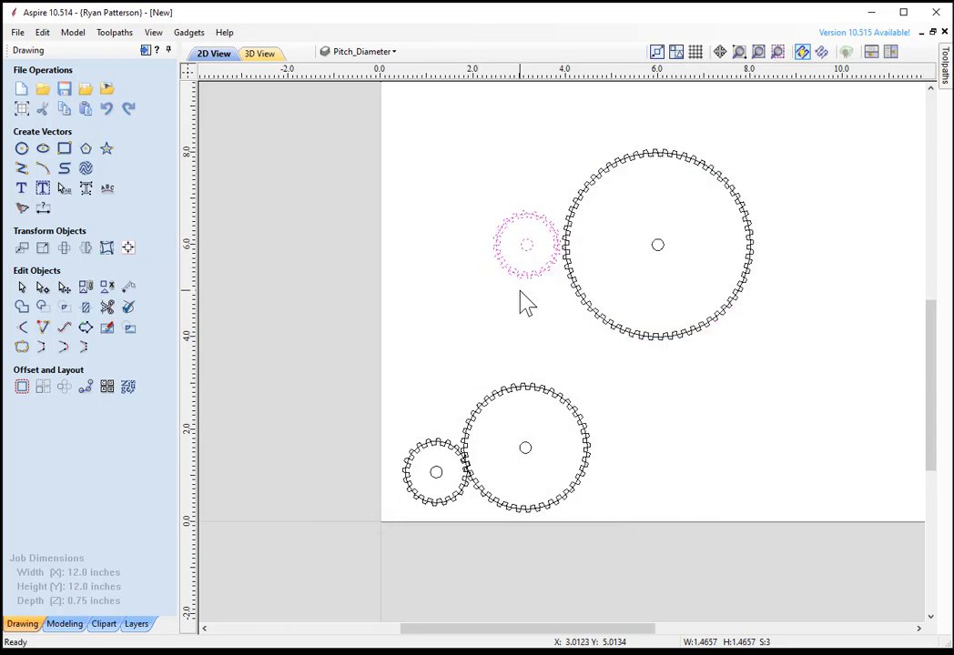
{"action": "scroll", "coordinate": [583, 252], "scroll_direction": "up", "scroll_amount": 6}
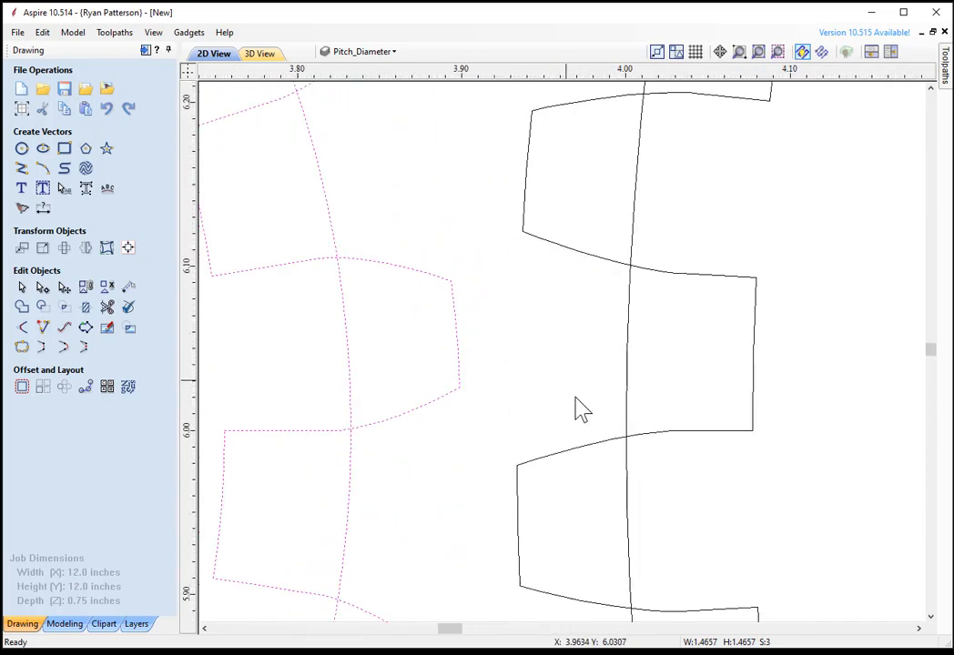
{"action": "left_click", "coordinate": [653, 445]}
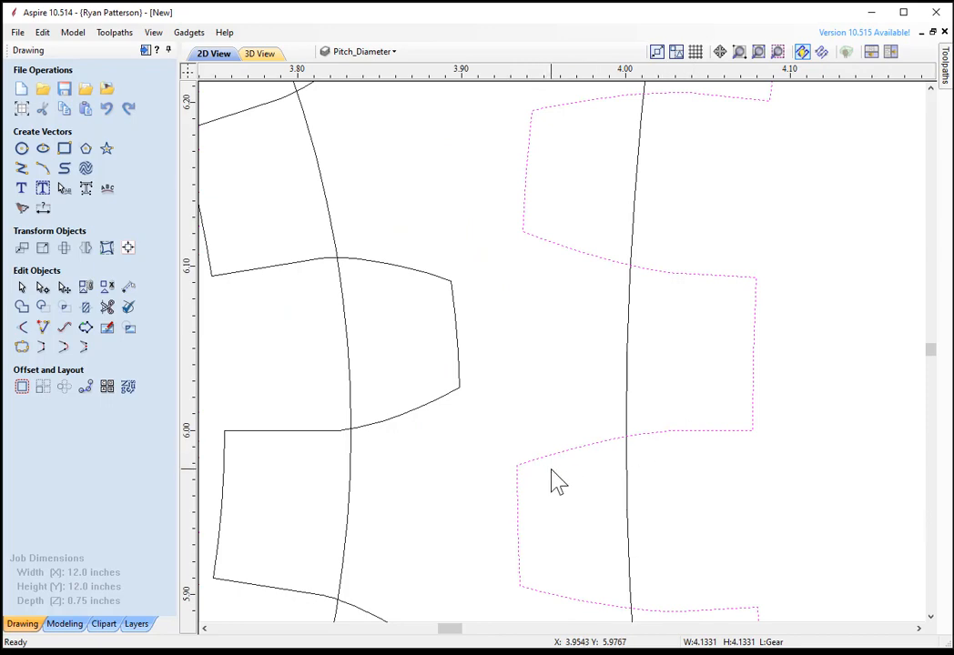
{"action": "left_click", "coordinate": [405, 425]}
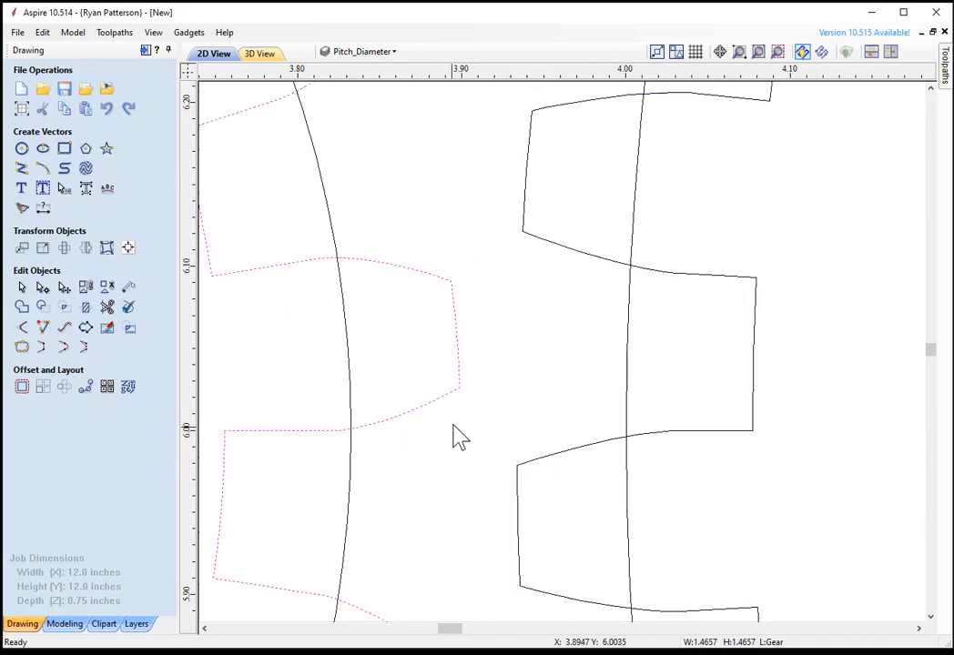
{"action": "scroll", "coordinate": [454, 437], "scroll_direction": "down", "scroll_amount": 3}
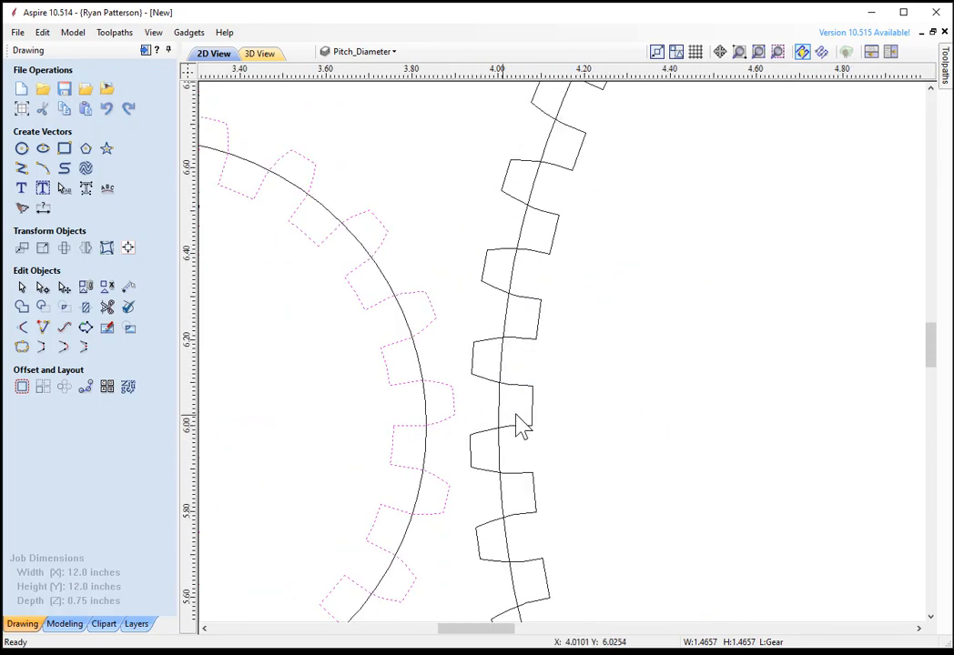
{"action": "scroll", "coordinate": [570, 389], "scroll_direction": "down", "scroll_amount": 2}
{"action": "scroll", "coordinate": [551, 390], "scroll_direction": "down", "scroll_amount": 1}
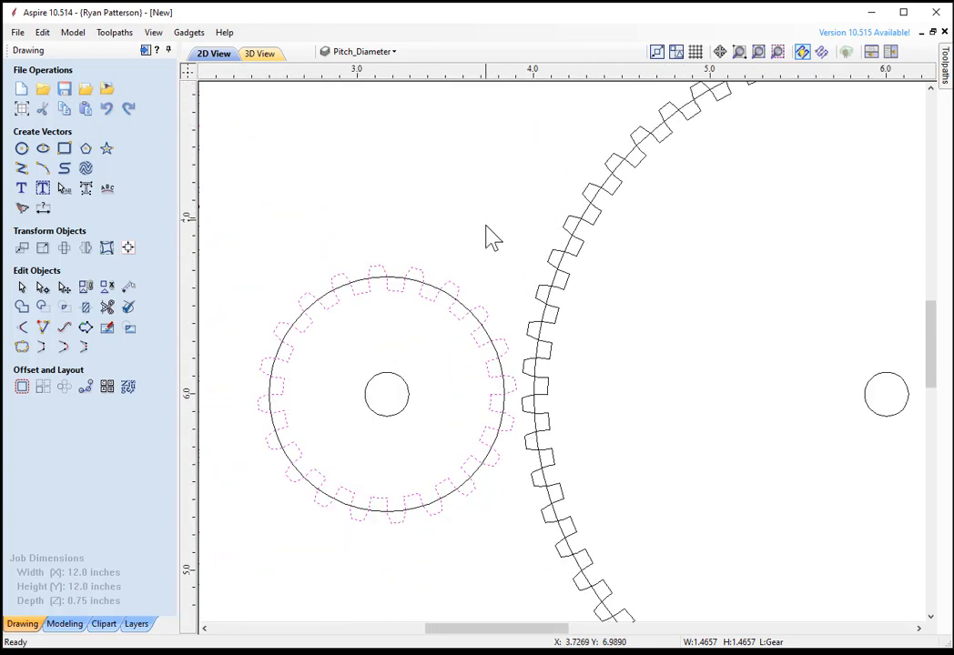
Check the separate pitch circles of both gears and the layer they are placed on.
{"action": "left_click", "coordinate": [491, 323]}
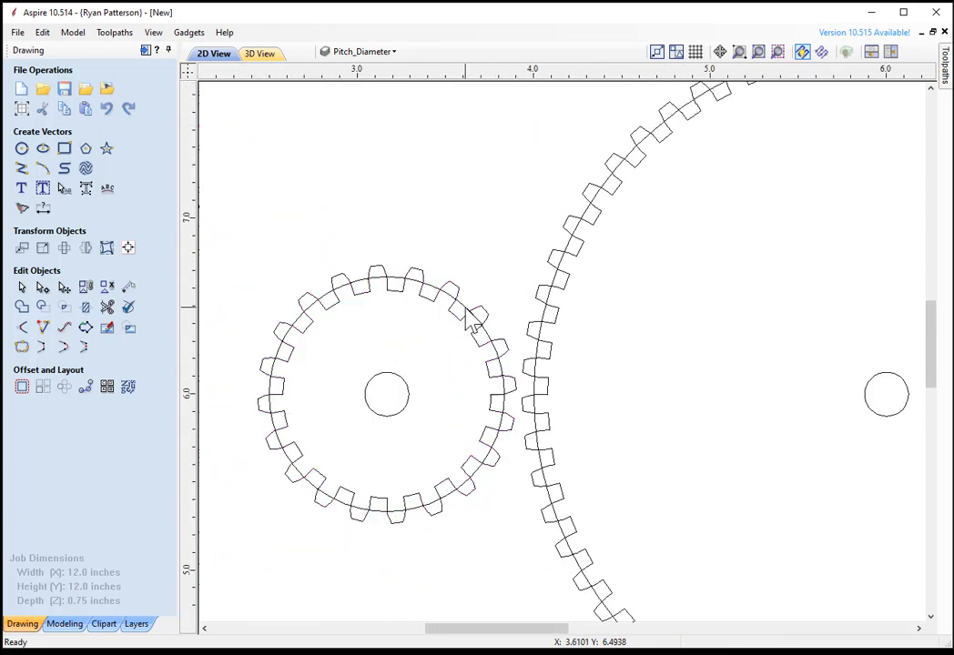
{"action": "left_click", "coordinate": [475, 319]}
{"action": "left_click", "coordinate": [553, 282]}
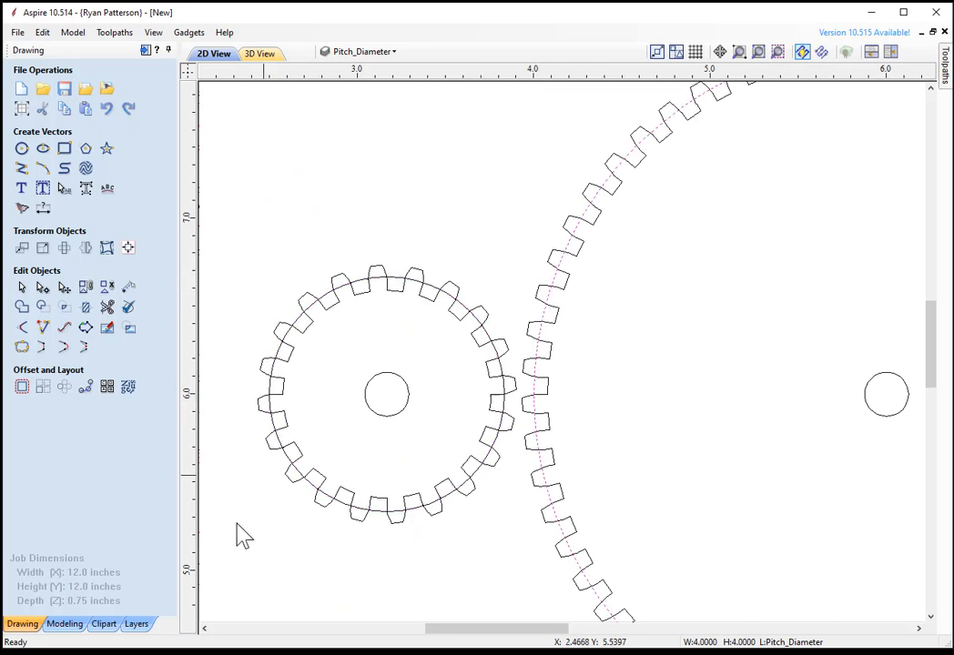
{"action": "left_click", "coordinate": [136, 624]}
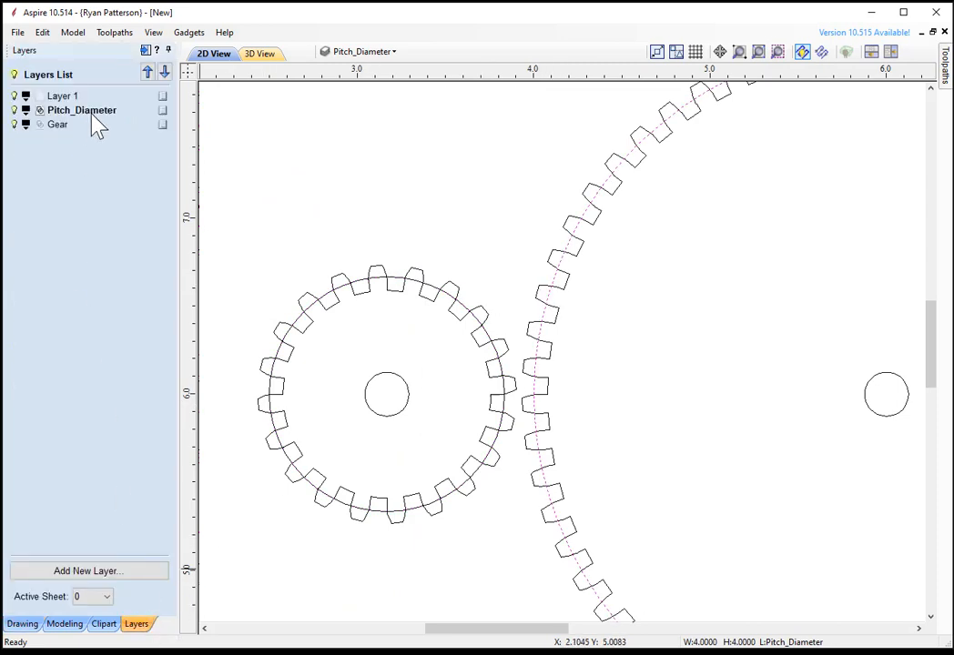
{"action": "left_click", "coordinate": [522, 310]}
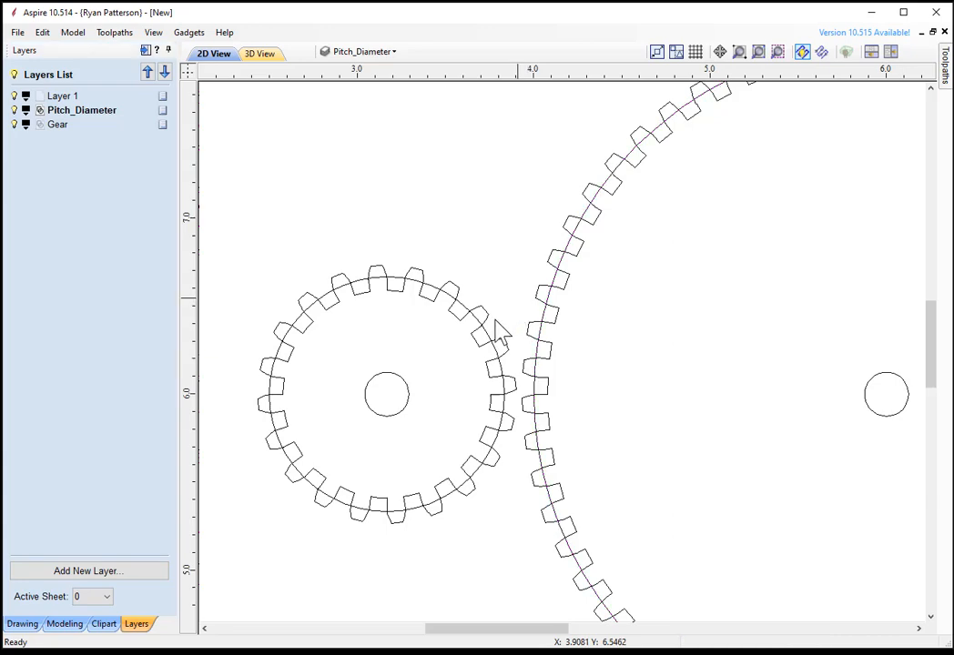
{"action": "left_click_drag", "start_coordinate": [486, 264], "coordinate": [436, 440]}
{"action": "scroll", "coordinate": [526, 395], "scroll_direction": "up", "scroll_amount": 2}
{"action": "scroll", "coordinate": [518, 394], "scroll_direction": "down", "scroll_amount": 3}
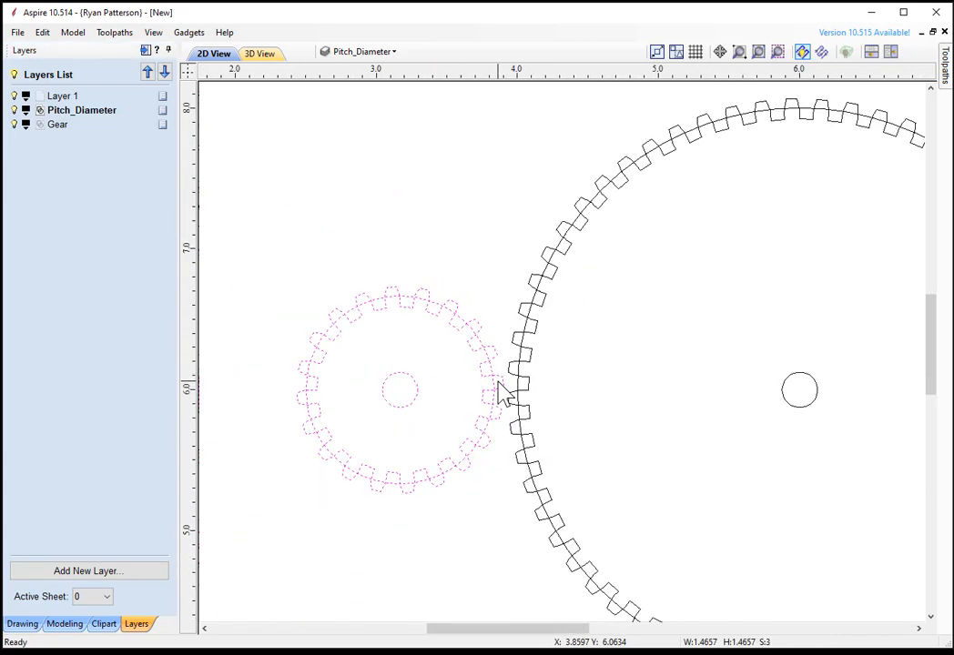
{"action": "left_click", "coordinate": [411, 406]}
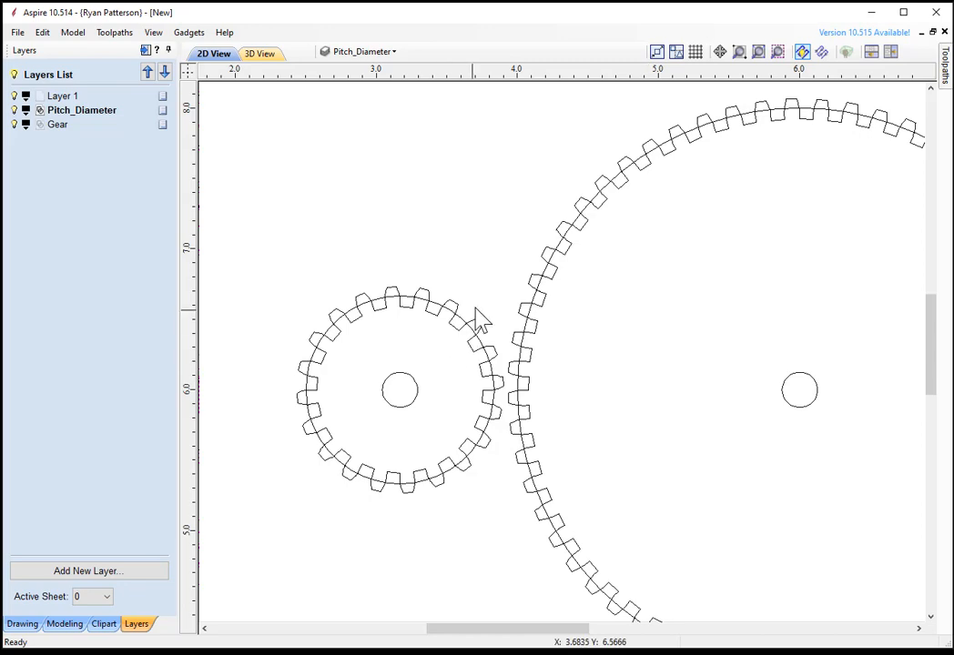
Nudge the whole 20-tooth gear horizontally towards the 60-tooth gear until their pitch circles touch at X 4.
{"action": "left_click", "coordinate": [479, 443]}
{"action": "scroll", "coordinate": [480, 382], "scroll_direction": "up", "scroll_amount": 3}
{"action": "scroll", "coordinate": [485, 392], "scroll_direction": "up", "scroll_amount": 1}
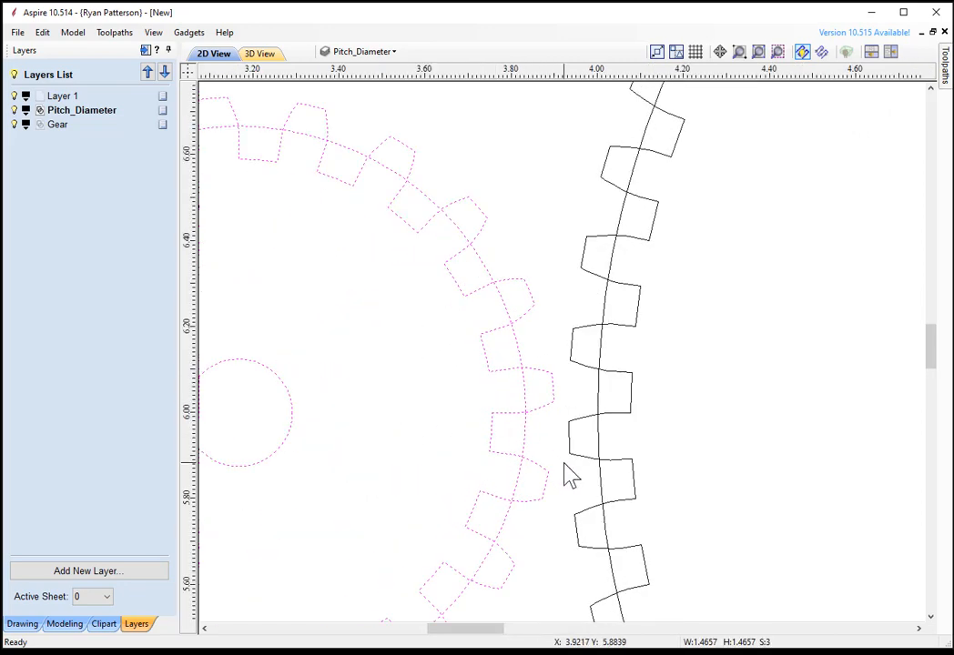
{"action": "scroll", "coordinate": [568, 474], "scroll_direction": "up", "scroll_amount": 2}
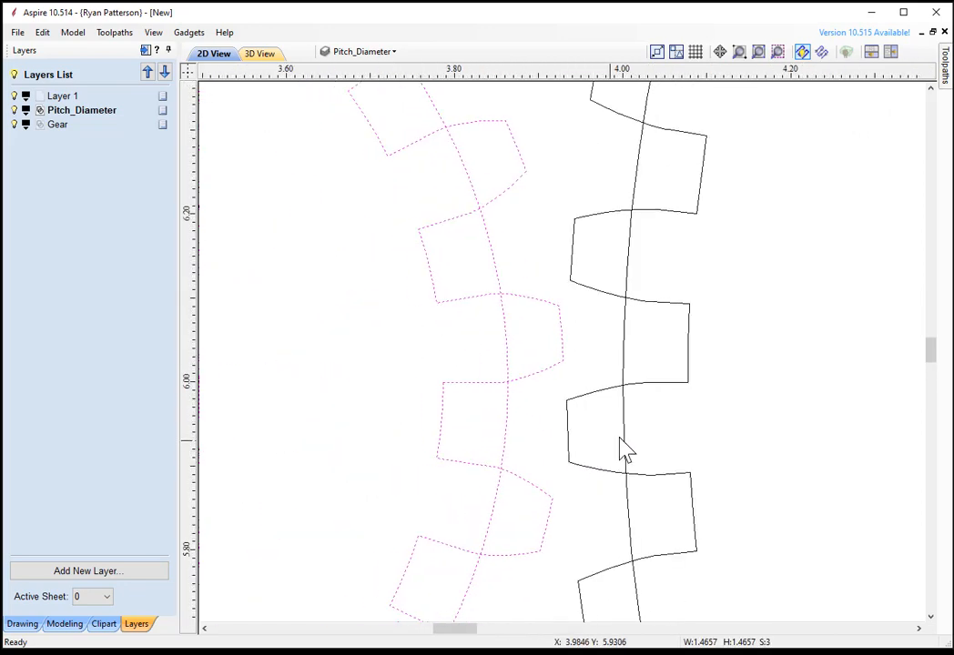
{"action": "key", "text": "Right"}
{"action": "key", "text": "Right"}
{"action": "key", "text": "Right"}
{"action": "key", "text": "Right"}
{"action": "key", "text": "Right"}
{"action": "key", "text": "Right"}
{"action": "key", "text": "Right"}
{"action": "key", "text": "Right"}
{"action": "key", "text": "Right"}
{"action": "key", "text": "Right"}
{"action": "key", "text": "Right"}
{"action": "key", "text": "Right"}
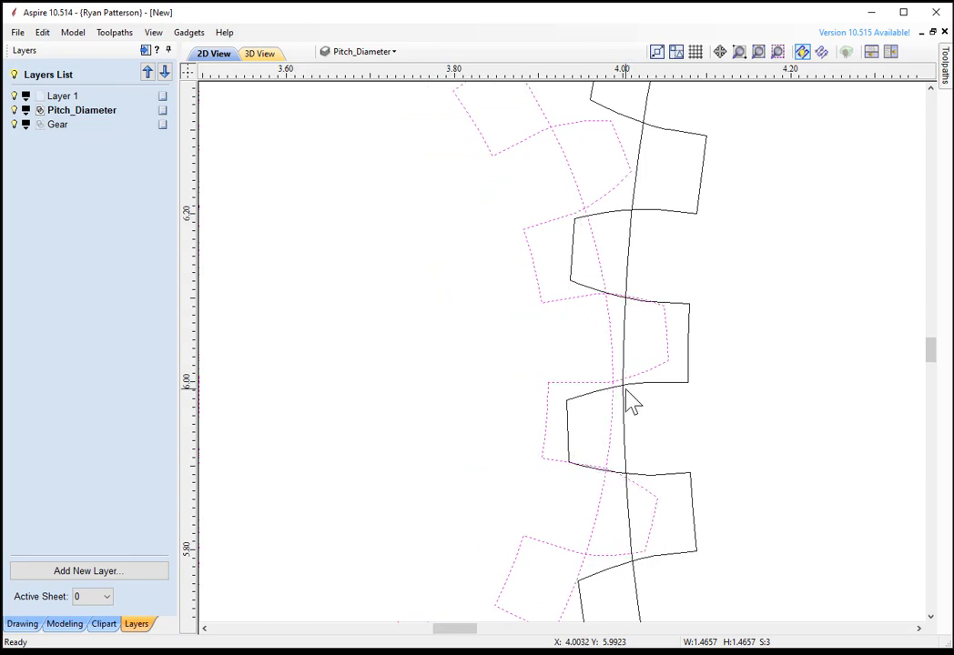
{"action": "scroll", "coordinate": [624, 393], "scroll_direction": "up", "scroll_amount": 6}
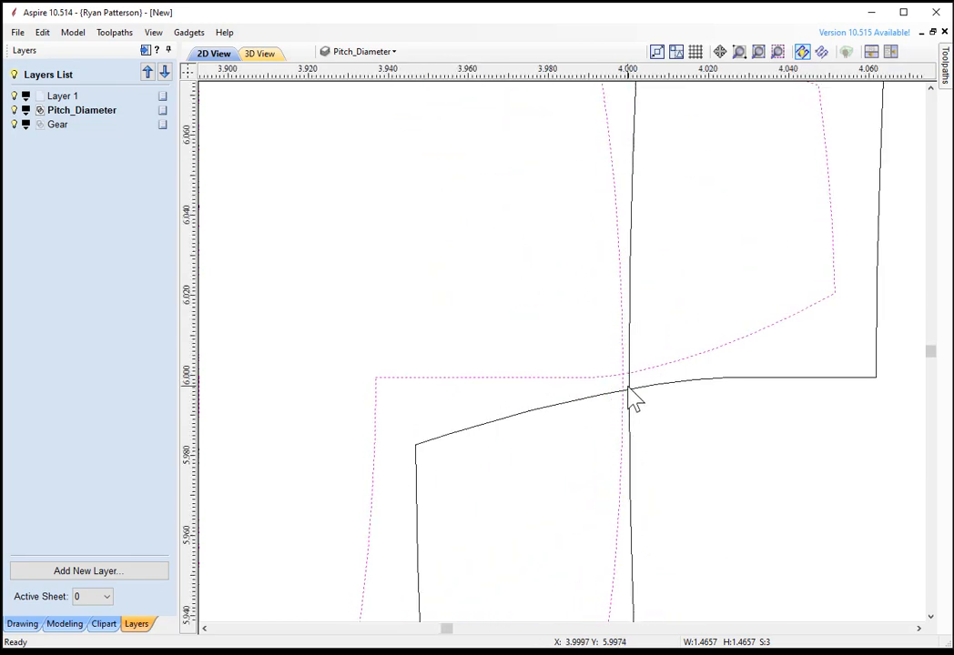
{"action": "key", "text": "Right"}
{"action": "key", "text": "Right"}
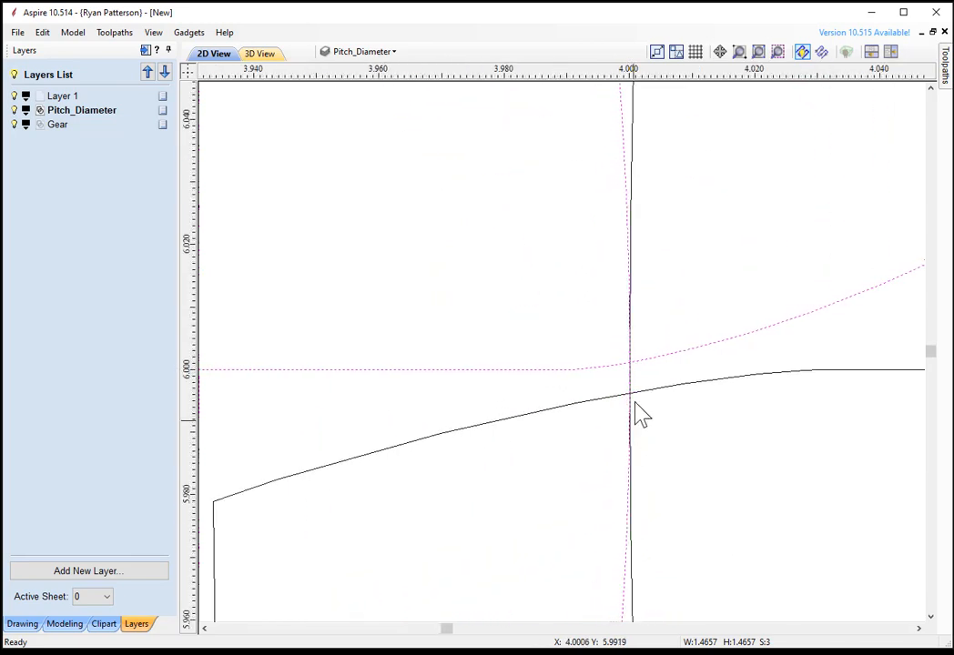
Rotate the 20-tooth gear's outline and pitch circle slightly about the bore, leaving the bore unselected, so its teeth mesh with the 60-tooth gear.
{"action": "scroll", "coordinate": [629, 373], "scroll_direction": "down", "scroll_amount": 7}
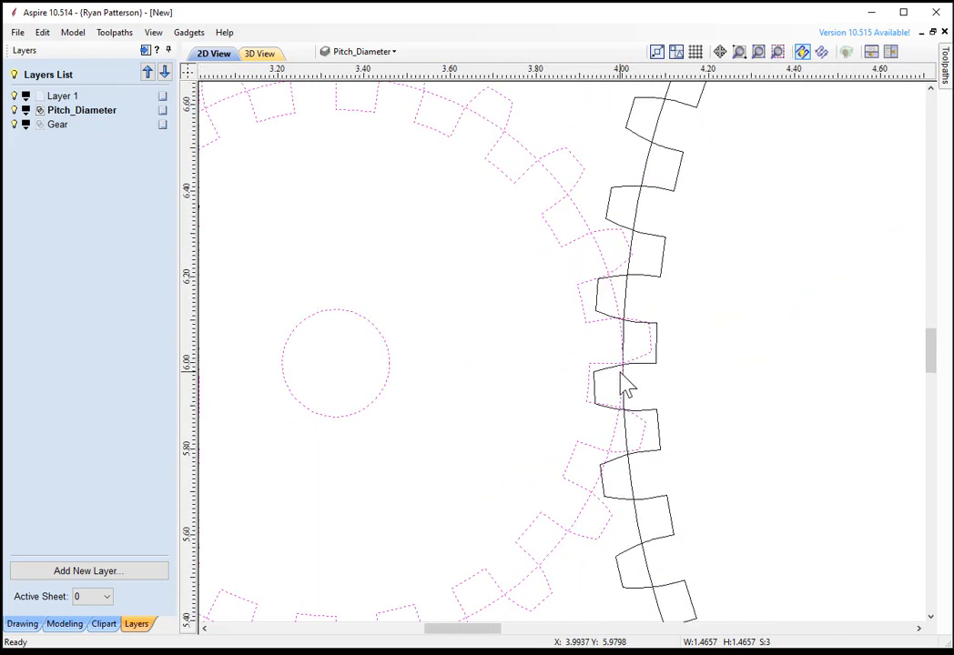
{"action": "scroll", "coordinate": [417, 412], "scroll_direction": "down", "scroll_amount": 1}
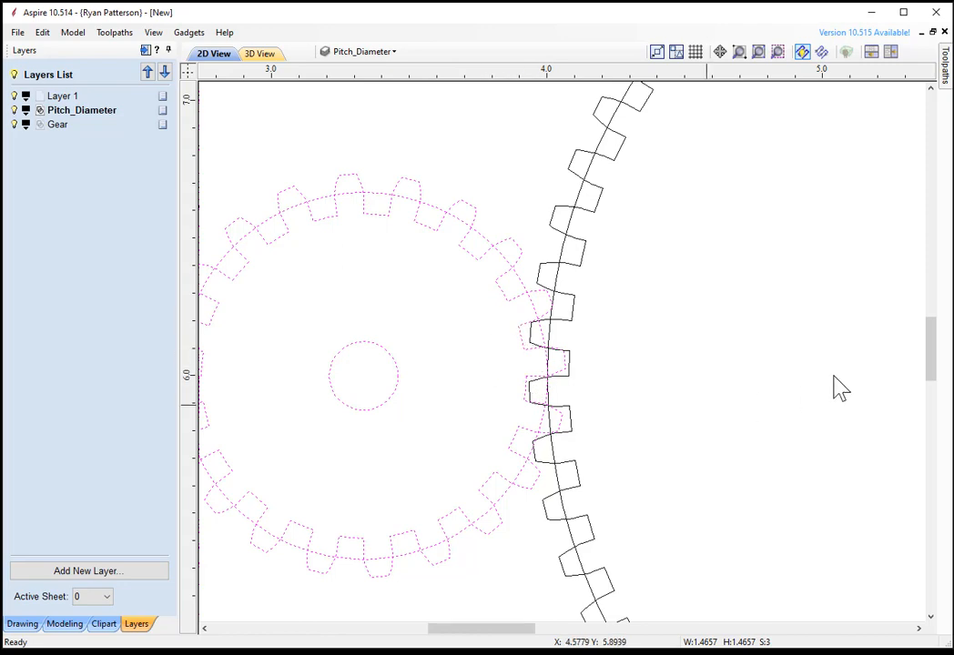
{"action": "scroll", "coordinate": [817, 390], "scroll_direction": "down", "scroll_amount": 2}
{"action": "middle_click_drag", "start_coordinate": [817, 389], "coordinate": [469, 411]}
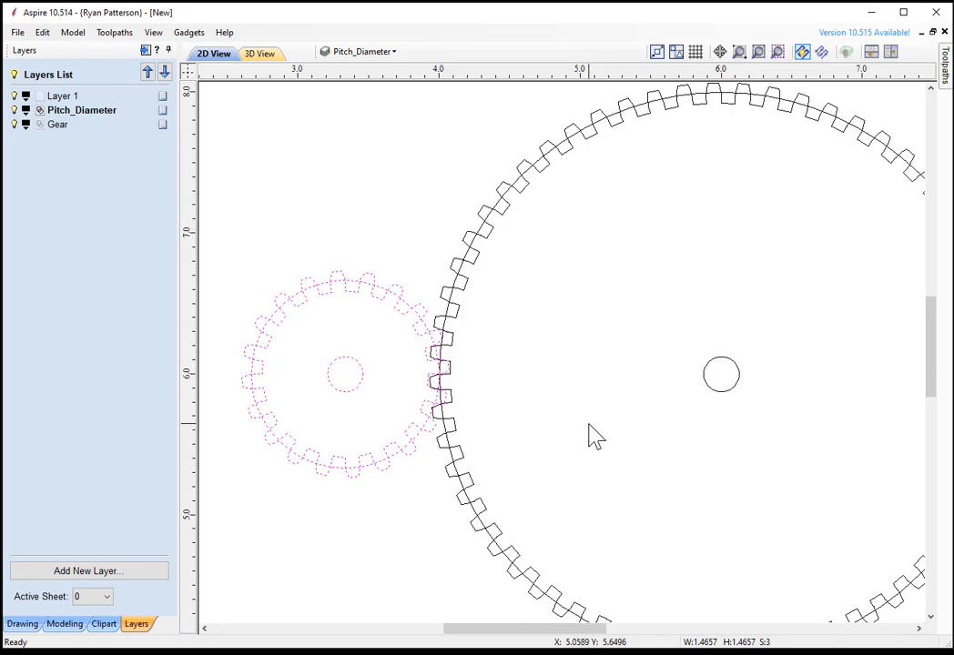
{"action": "scroll", "coordinate": [421, 356], "scroll_direction": "up", "scroll_amount": 4}
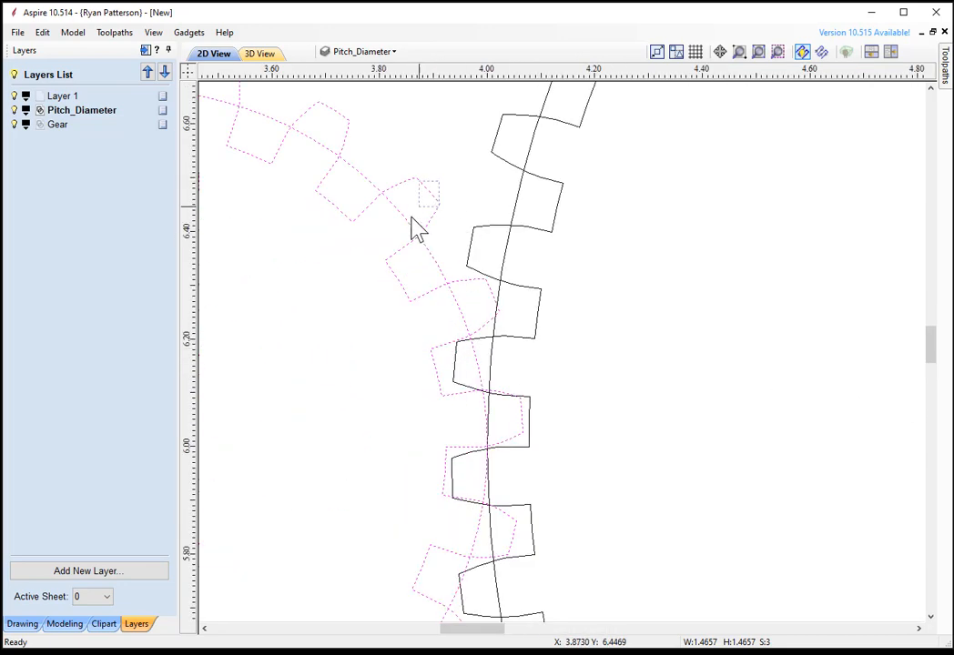
{"action": "left_click_drag", "start_coordinate": [411, 217], "coordinate": [411, 219]}
{"action": "left_click", "coordinate": [443, 160]}
{"action": "left_click_drag", "start_coordinate": [434, 166], "coordinate": [362, 235]}
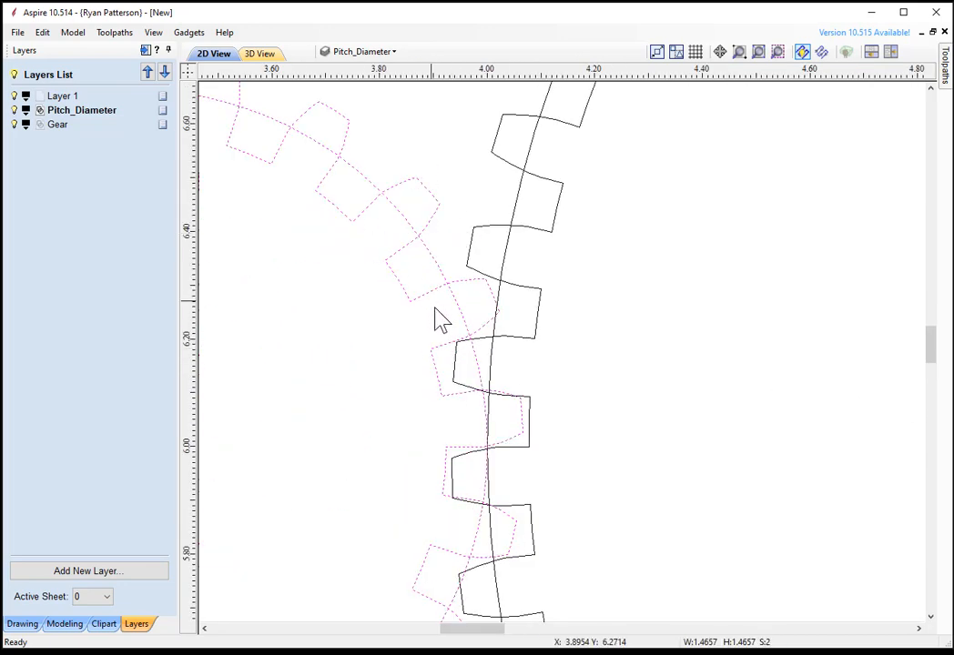
{"action": "scroll", "coordinate": [435, 311], "scroll_direction": "up", "scroll_amount": 3}
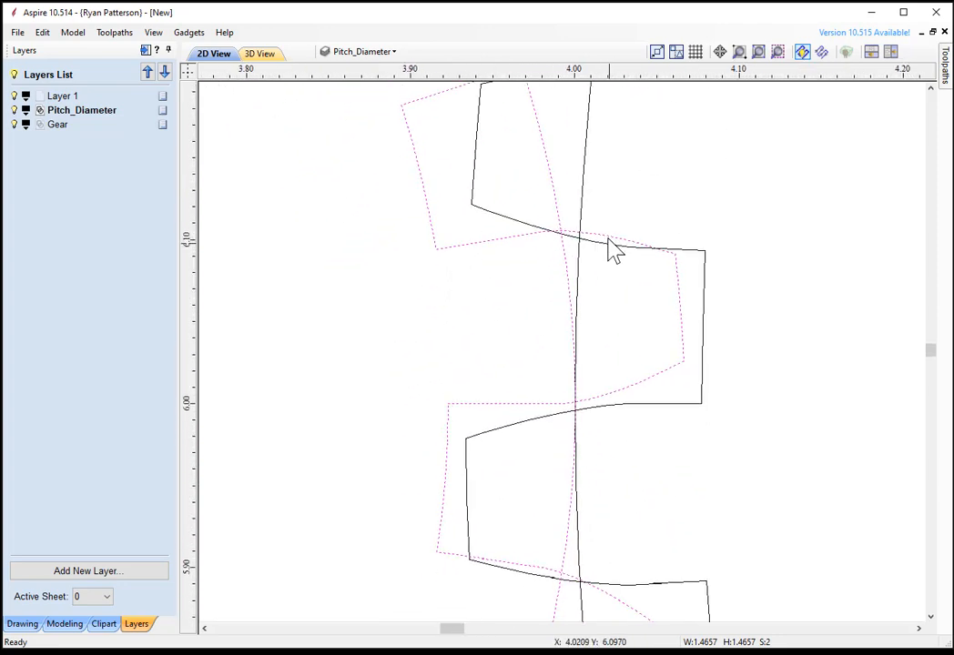
{"action": "scroll", "coordinate": [611, 388], "scroll_direction": "down", "scroll_amount": 2}
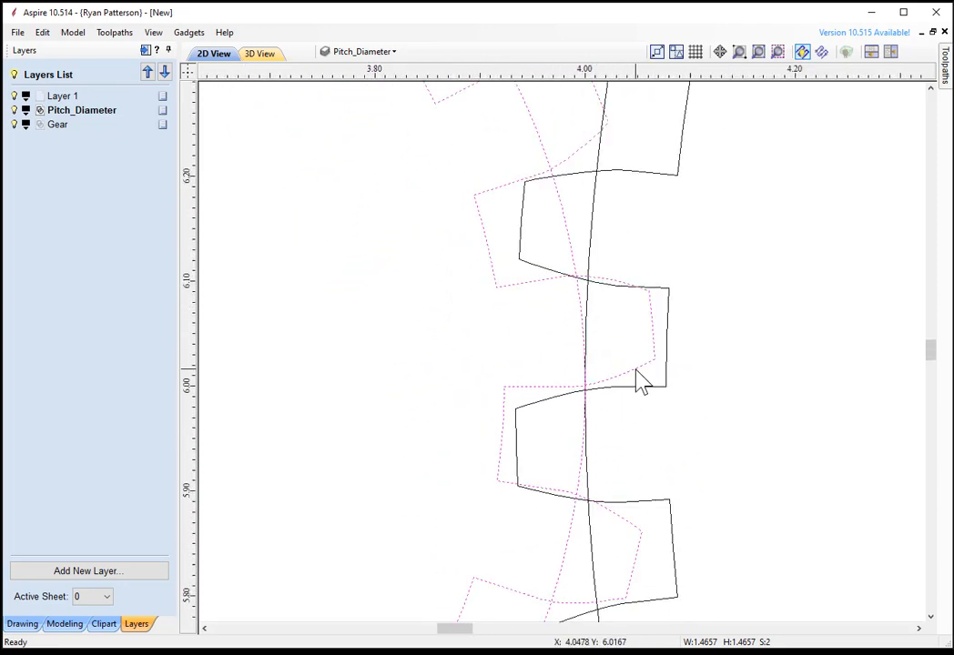
{"action": "scroll", "coordinate": [639, 382], "scroll_direction": "down", "scroll_amount": 6}
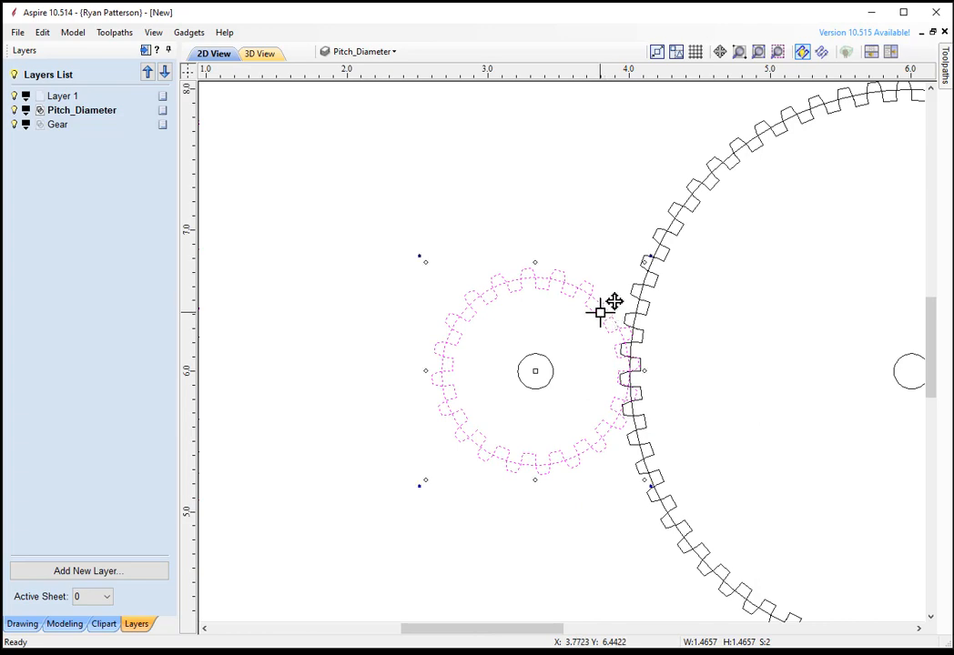
{"action": "scroll", "coordinate": [666, 272], "scroll_direction": "up", "scroll_amount": 3}
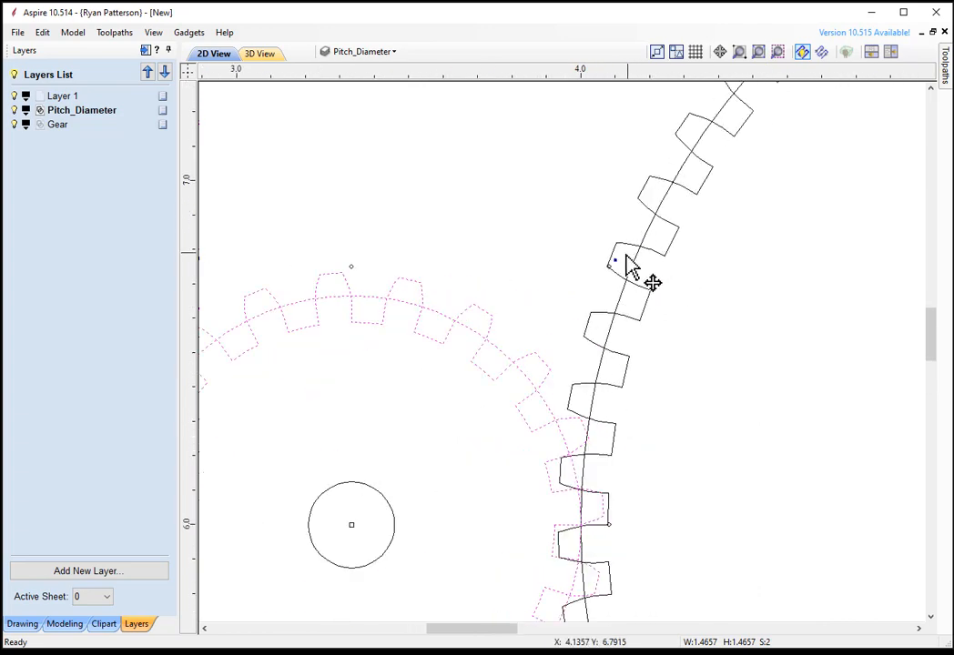
{"action": "left_click_drag", "start_coordinate": [619, 261], "coordinate": [622, 260]}
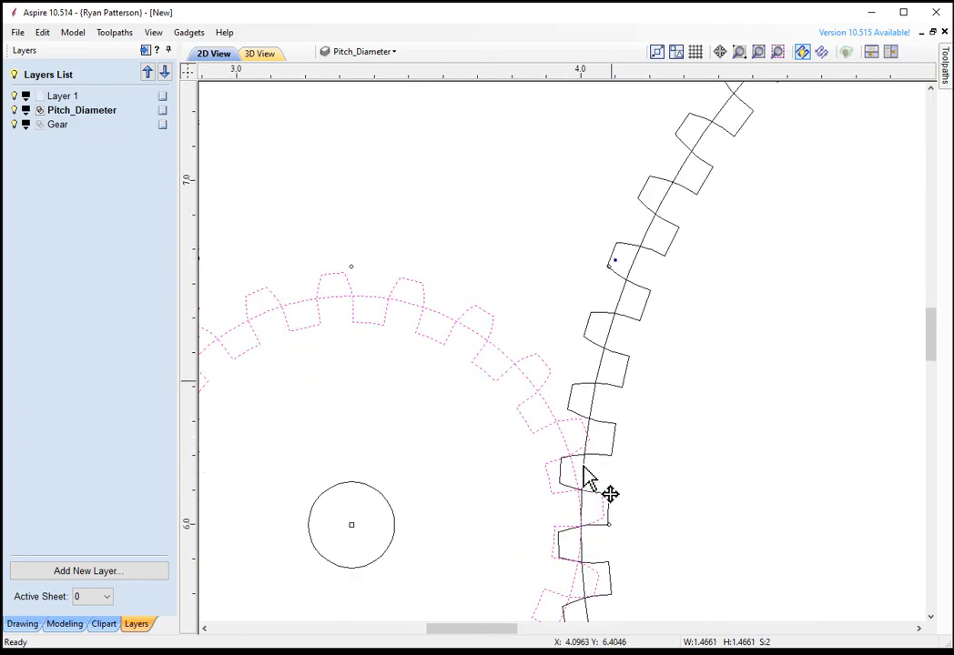
Examine the tooth contact between the 20-tooth and 60-tooth gears up close, checking the flanks around the pitch point.
{"action": "middle_click_drag", "start_coordinate": [551, 519], "coordinate": [582, 438]}
{"action": "scroll", "coordinate": [587, 451], "scroll_direction": "up", "scroll_amount": 8}
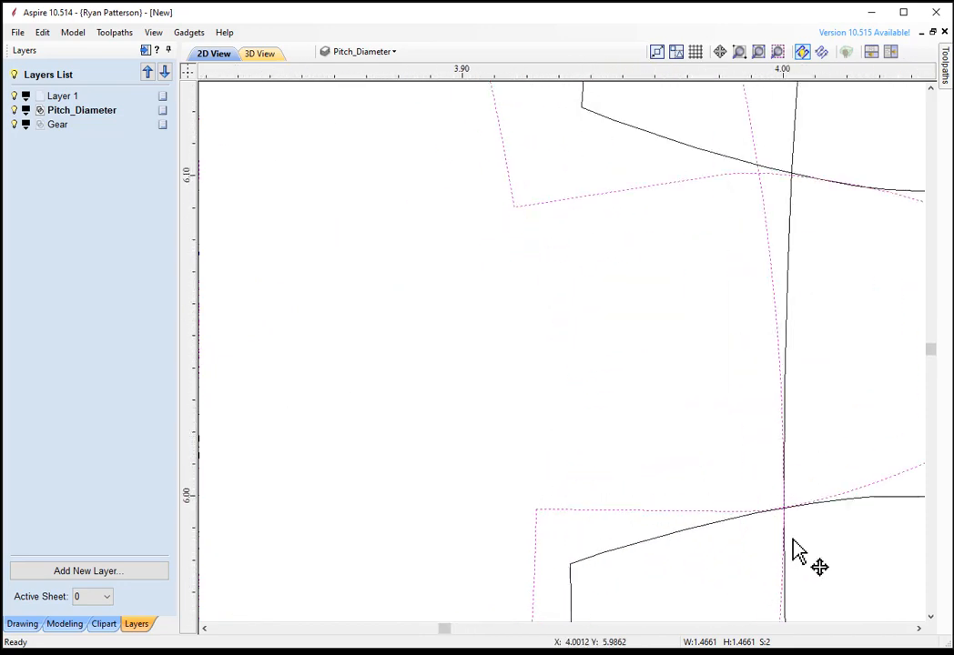
{"action": "scroll", "coordinate": [656, 389], "scroll_direction": "up", "scroll_amount": 5}
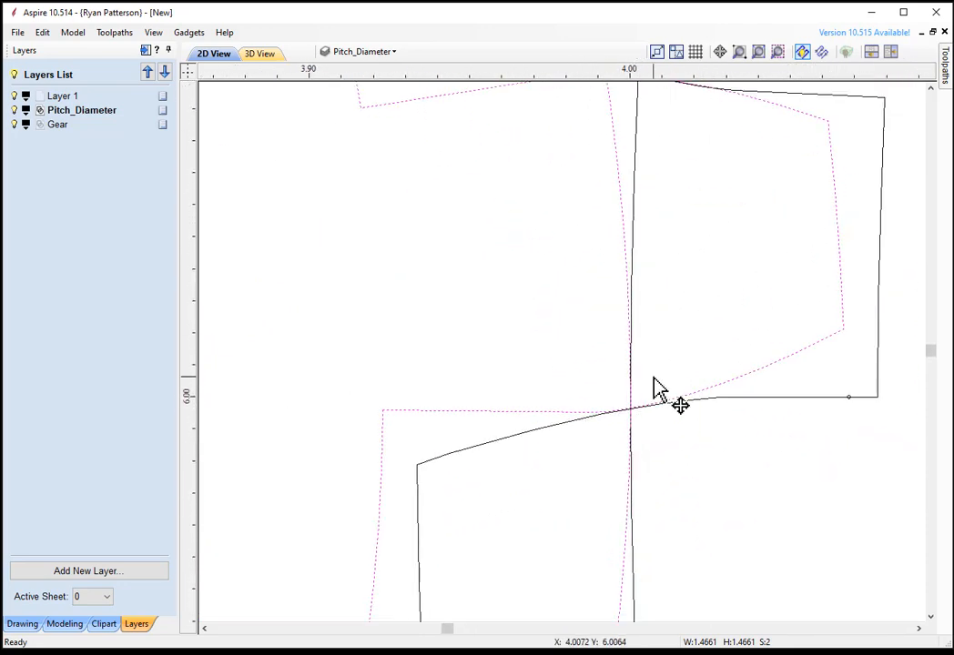
{"action": "scroll", "coordinate": [654, 400], "scroll_direction": "down", "scroll_amount": 3}
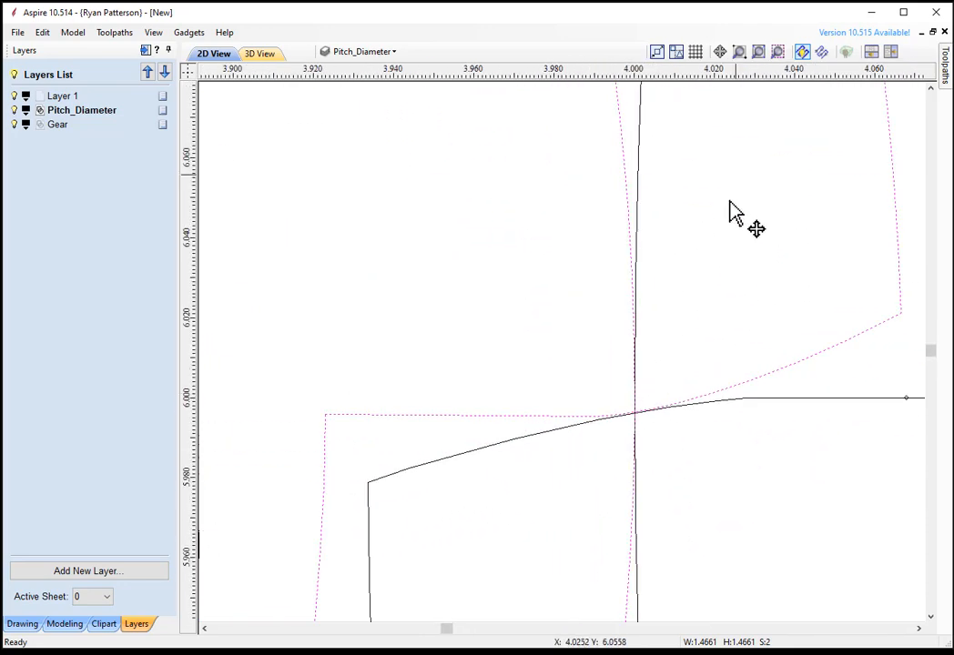
{"action": "scroll", "coordinate": [688, 492], "scroll_direction": "down", "scroll_amount": 2}
{"action": "scroll", "coordinate": [734, 196], "scroll_direction": "up", "scroll_amount": 1}
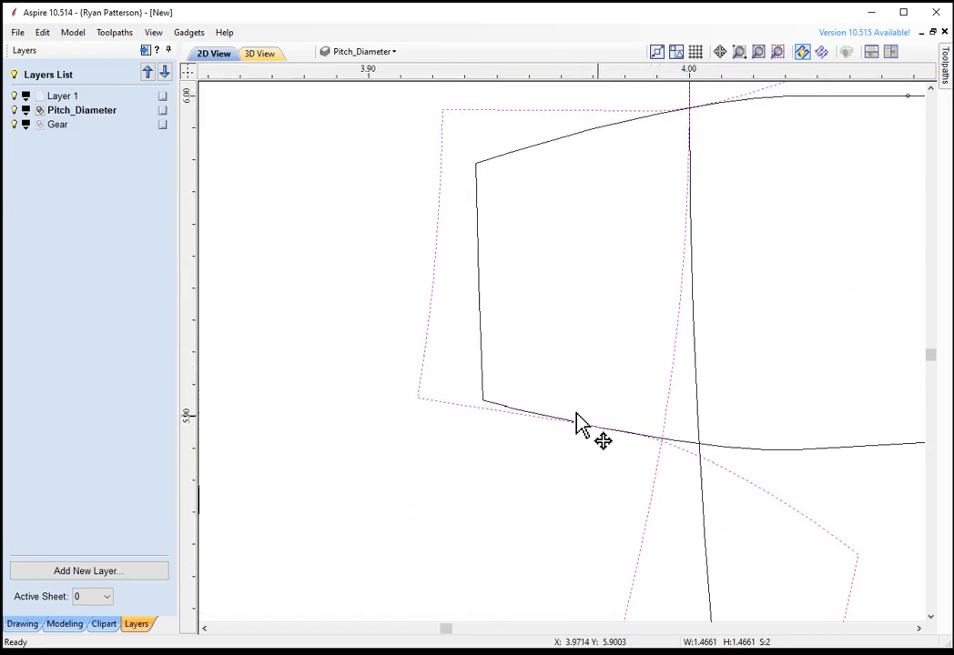
{"action": "scroll", "coordinate": [674, 427], "scroll_direction": "down", "scroll_amount": 3}
{"action": "scroll", "coordinate": [689, 438], "scroll_direction": "down", "scroll_amount": 6}
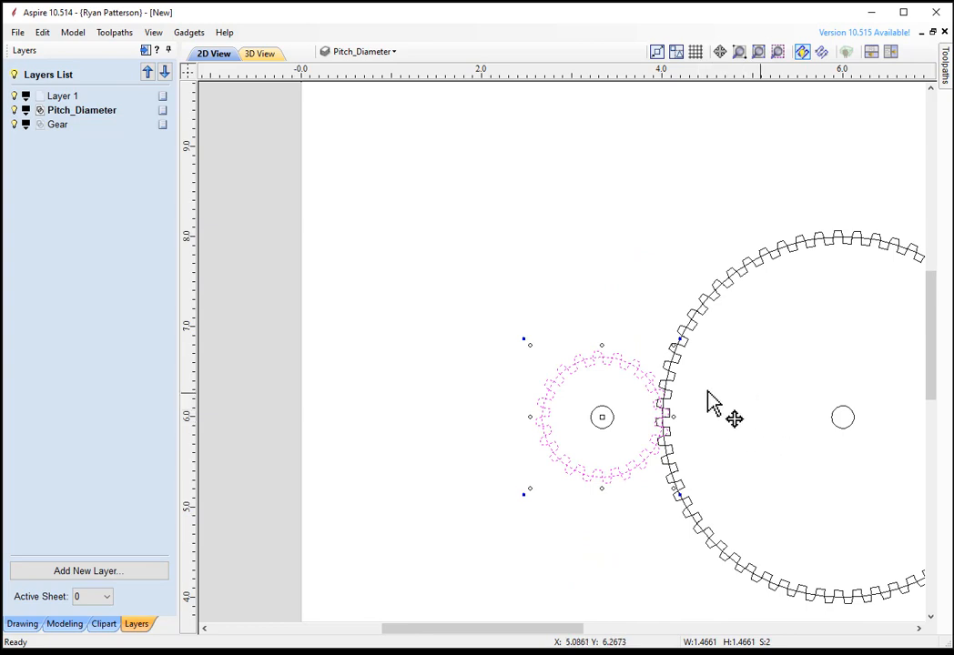
{"action": "middle_click_drag", "start_coordinate": [707, 398], "coordinate": [525, 394]}
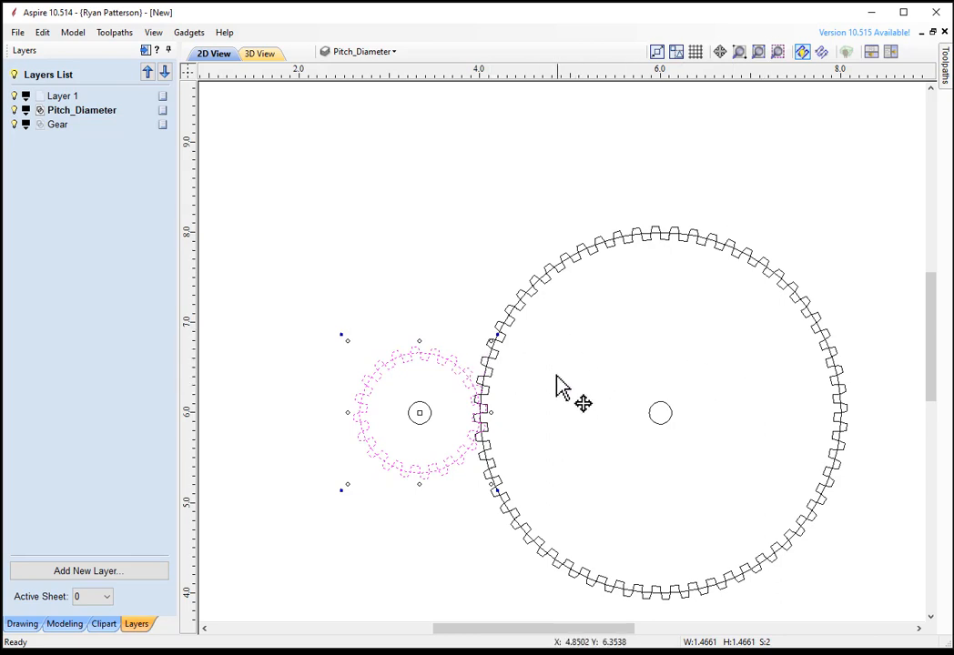
Create a 40-tooth gear with Gear Maker, keeping diametral pitch 15, pressure angle 10 and the centre anchor at X 6, Y 6.
{"action": "left_click", "coordinate": [202, 35]}
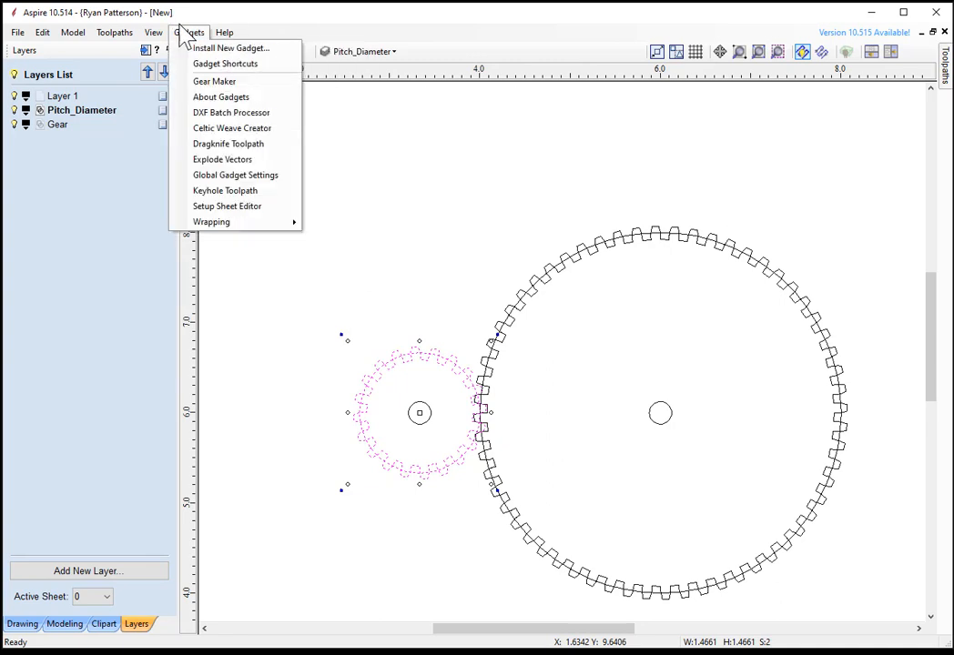
{"action": "left_click", "coordinate": [215, 82]}
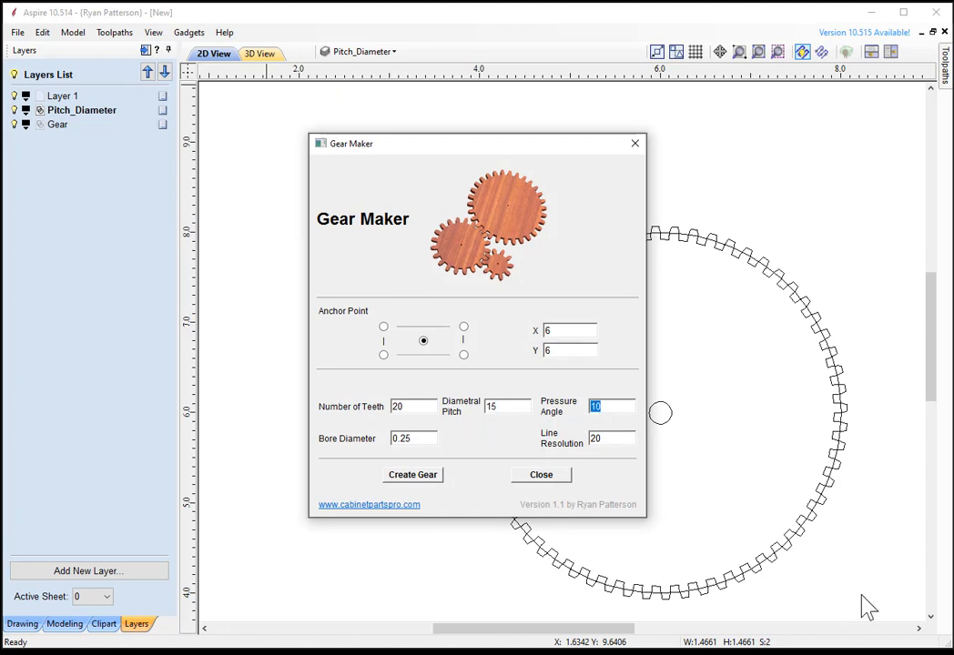
{"action": "left_click_drag", "start_coordinate": [547, 151], "coordinate": [317, 106]}
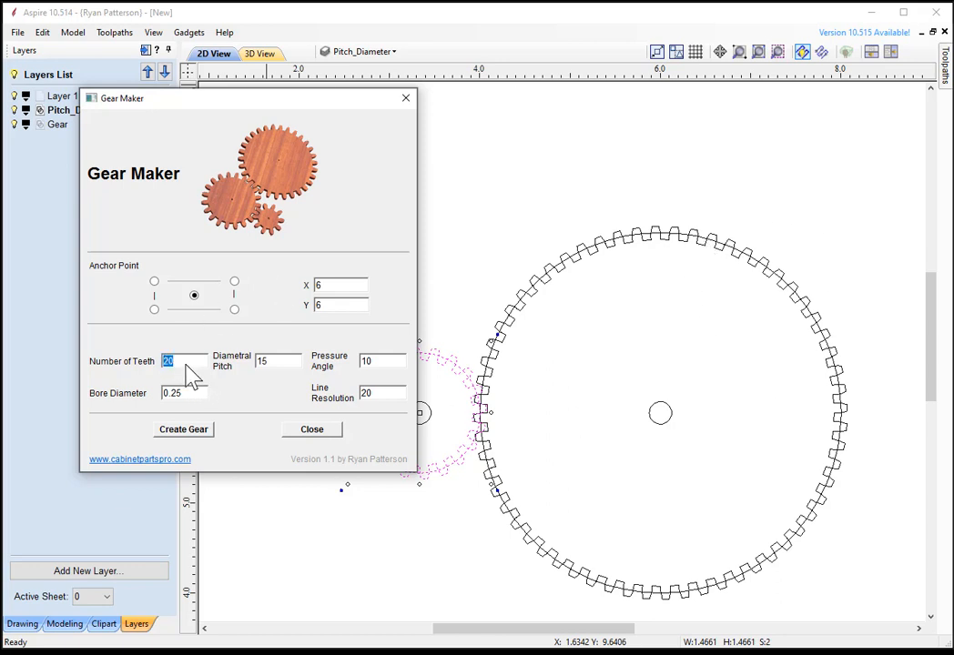
{"action": "left_click", "coordinate": [192, 431]}
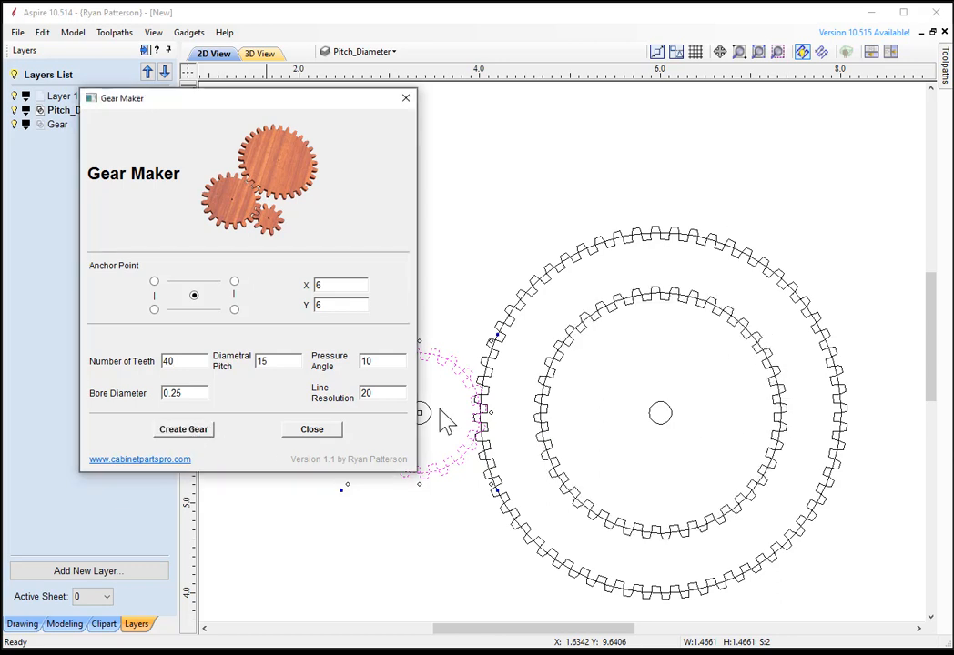
{"action": "left_click", "coordinate": [318, 432]}
Move the new 40-tooth gear with its pitch circle and bore out of the 60-tooth gear, placing it above the 20-tooth gear.
{"action": "left_click_drag", "start_coordinate": [791, 334], "coordinate": [677, 440]}
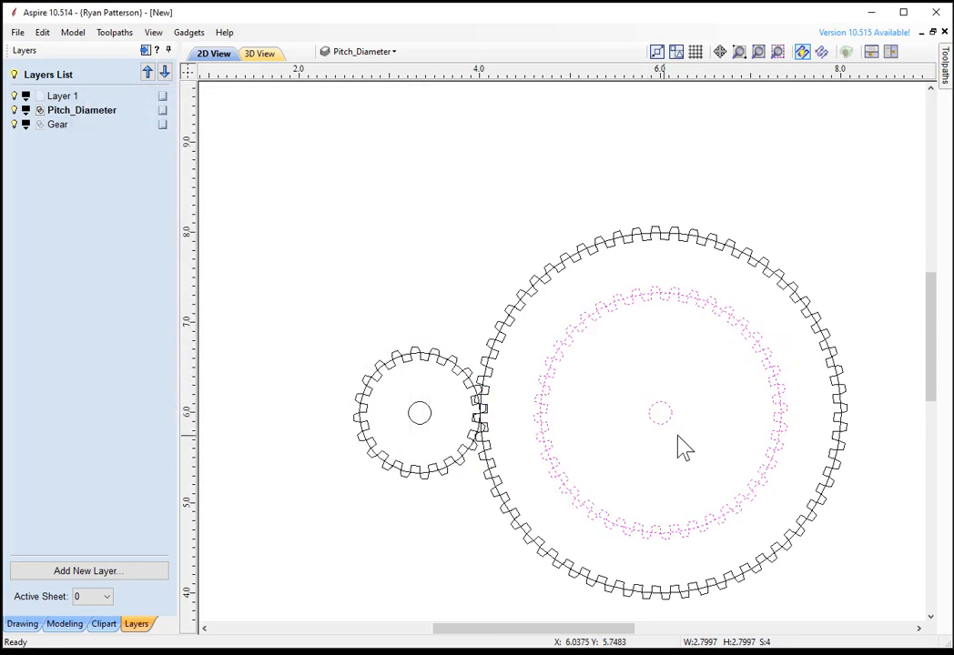
{"action": "left_click", "coordinate": [666, 416]}
{"action": "left_click_drag", "start_coordinate": [764, 311], "coordinate": [678, 425]}
{"action": "scroll", "coordinate": [619, 532], "scroll_direction": "down", "scroll_amount": 2}
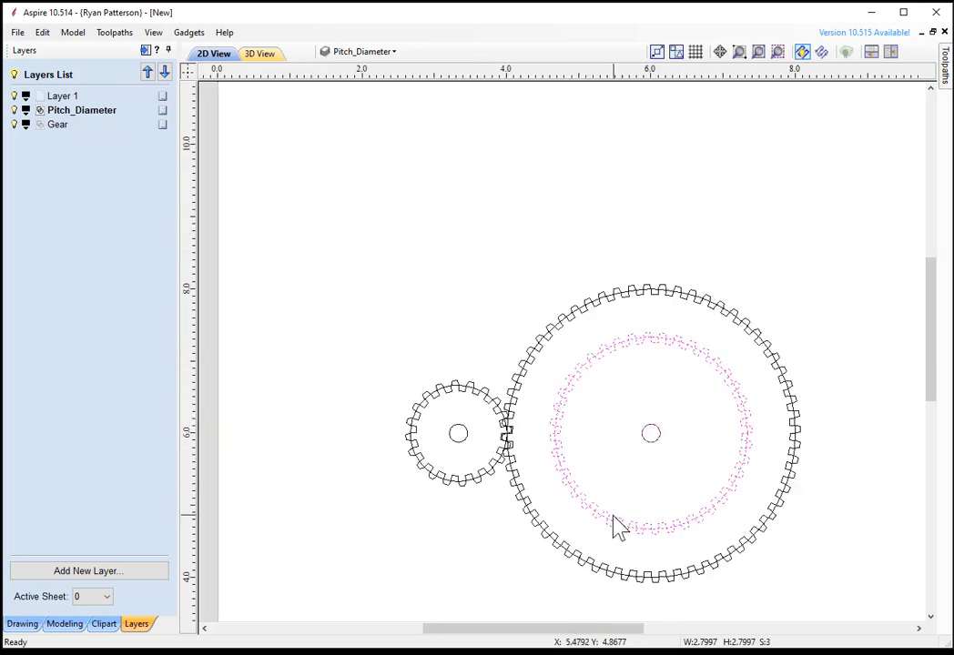
{"action": "left_click_drag", "start_coordinate": [622, 527], "coordinate": [485, 377]}
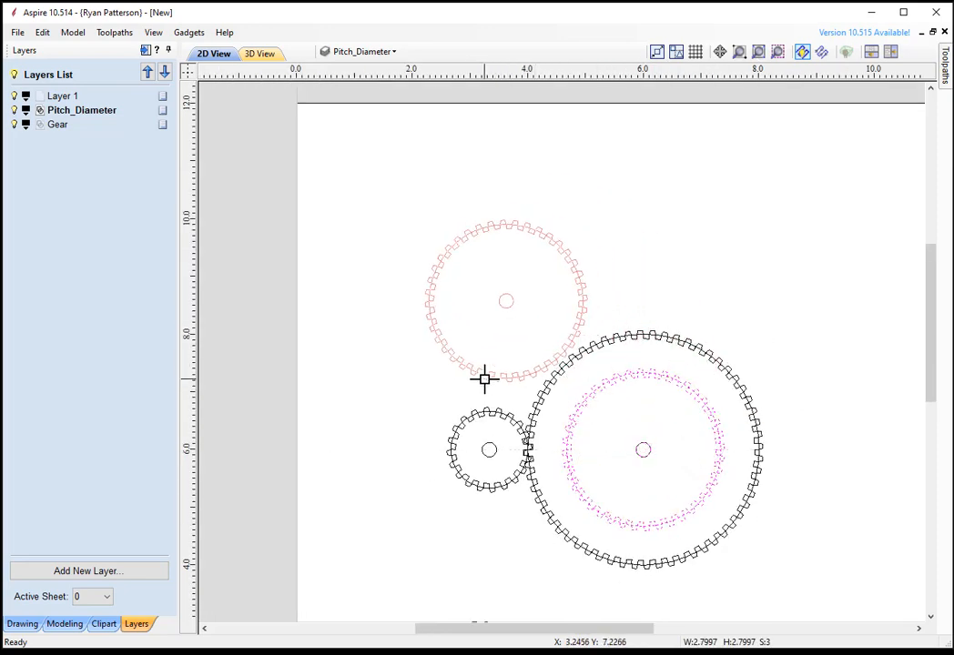
Shift the 40-tooth gear horizontally towards the 60-tooth gear in fine increments until their pitch circles touch.
{"action": "scroll", "coordinate": [546, 376], "scroll_direction": "up", "scroll_amount": 5}
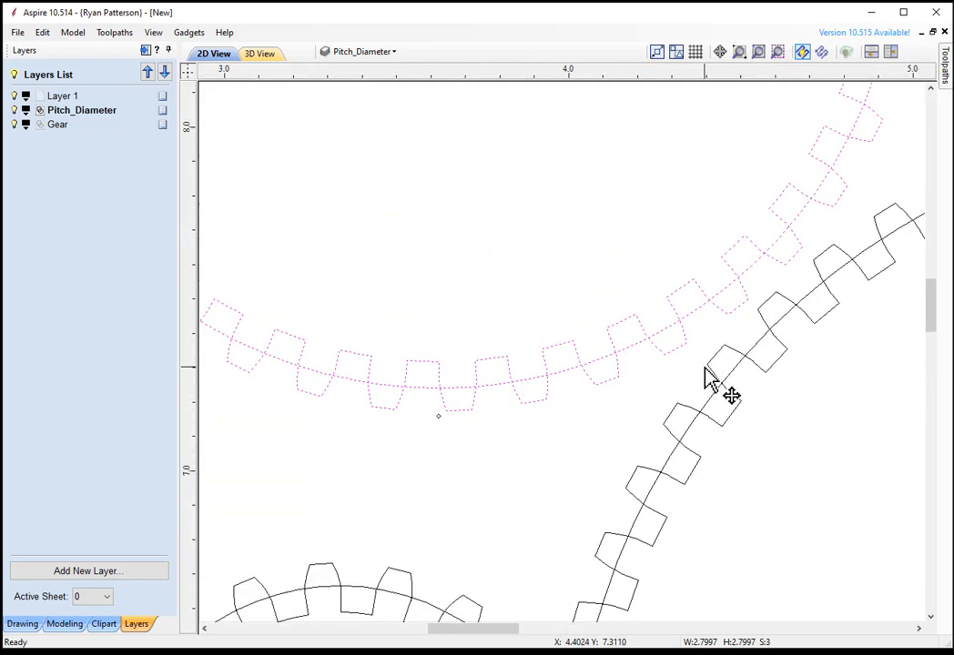
{"action": "left_click_drag", "start_coordinate": [710, 369], "coordinate": [748, 373]}
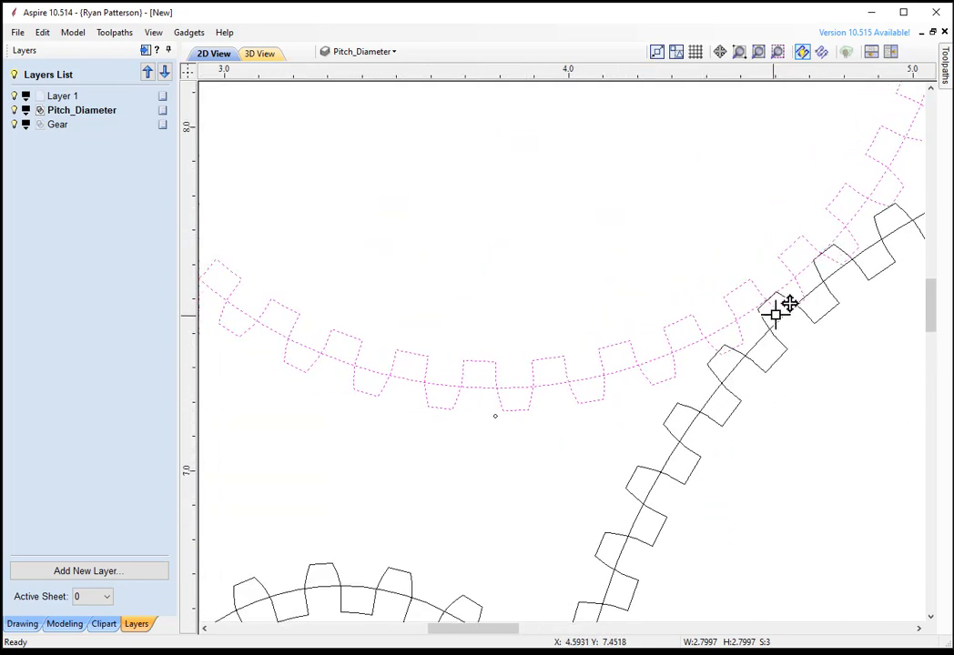
{"action": "scroll", "coordinate": [816, 293], "scroll_direction": "up", "scroll_amount": 3}
{"action": "key", "text": "Right"}
{"action": "key", "text": "Right"}
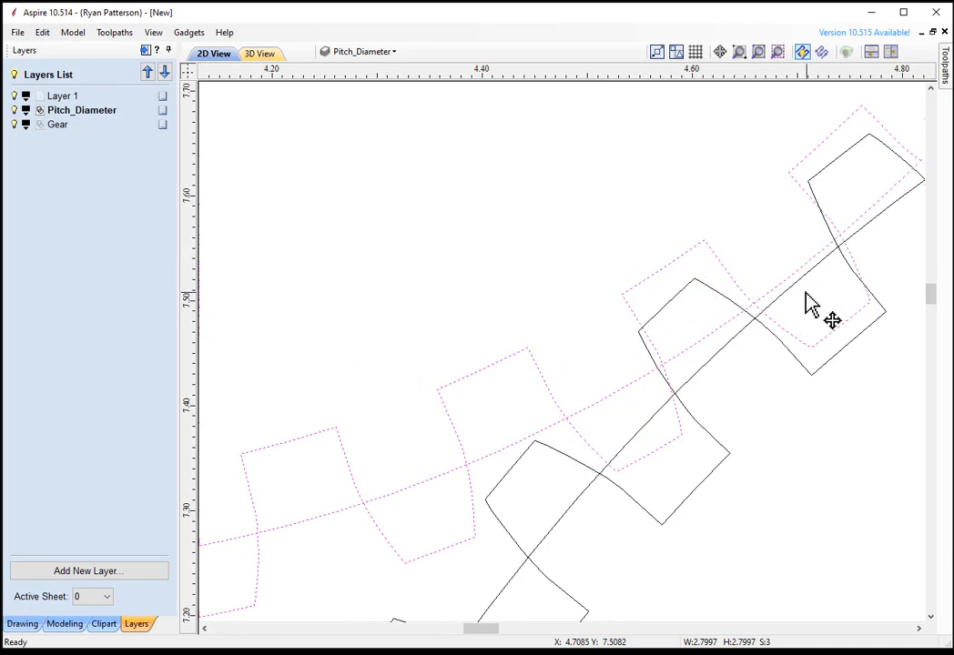
{"action": "key", "text": "Right"}
{"action": "key", "text": "Right"}
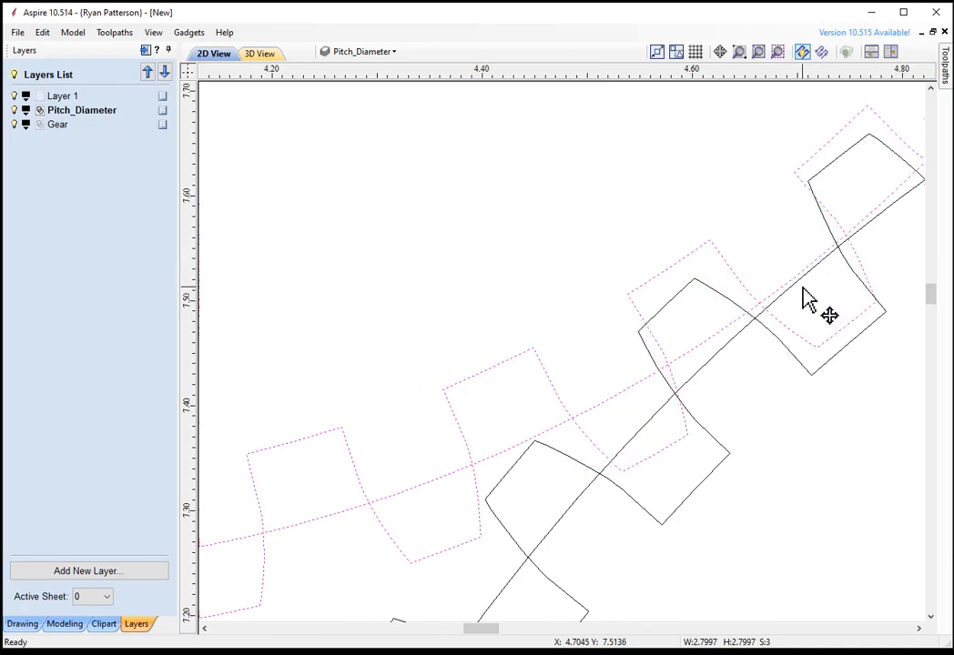
{"action": "key", "text": "Right"}
{"action": "key", "text": "Right"}
{"action": "scroll", "coordinate": [745, 345], "scroll_direction": "down", "scroll_amount": 3}
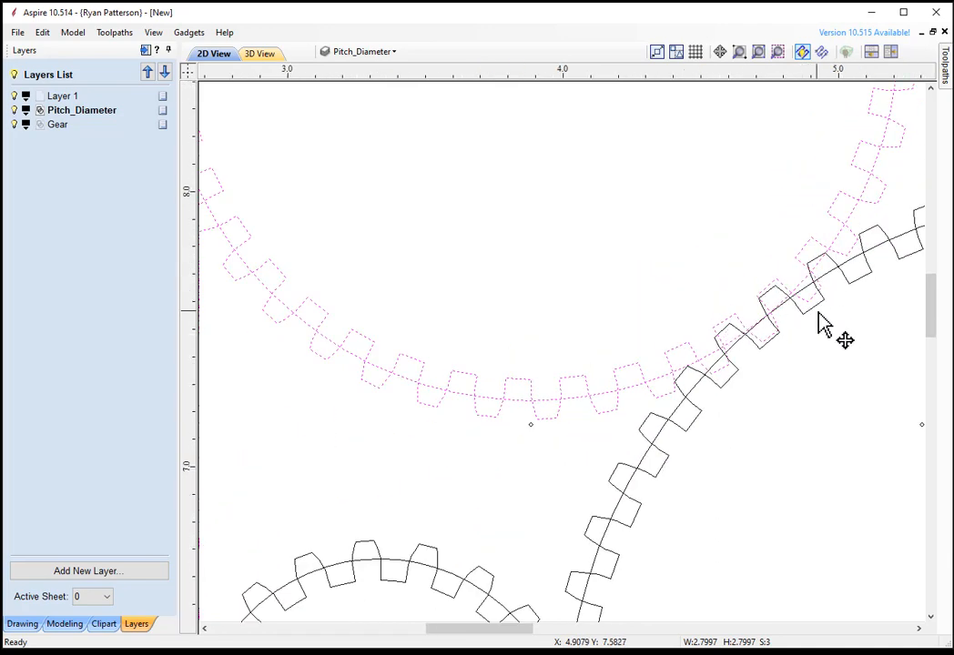
Rotate the 40-tooth gear slightly clockwise in small increments until its teeth mesh with the 60-tooth gear where their pitch circles touch.
{"action": "scroll", "coordinate": [660, 436], "scroll_direction": "down", "scroll_amount": 2}
{"action": "scroll", "coordinate": [714, 502], "scroll_direction": "up", "scroll_amount": 4}
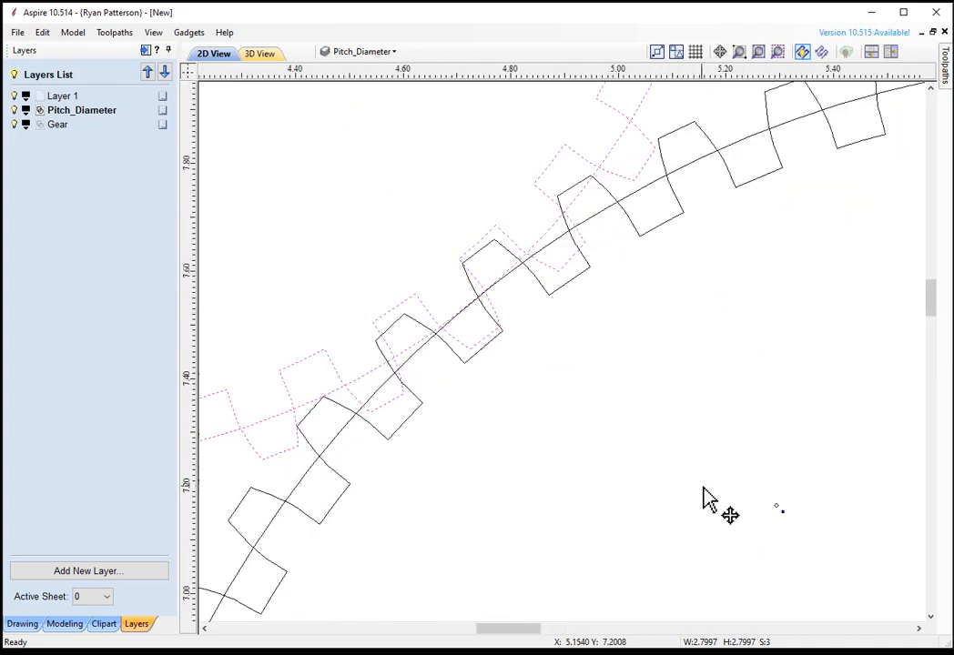
{"action": "scroll", "coordinate": [709, 499], "scroll_direction": "up", "scroll_amount": 2}
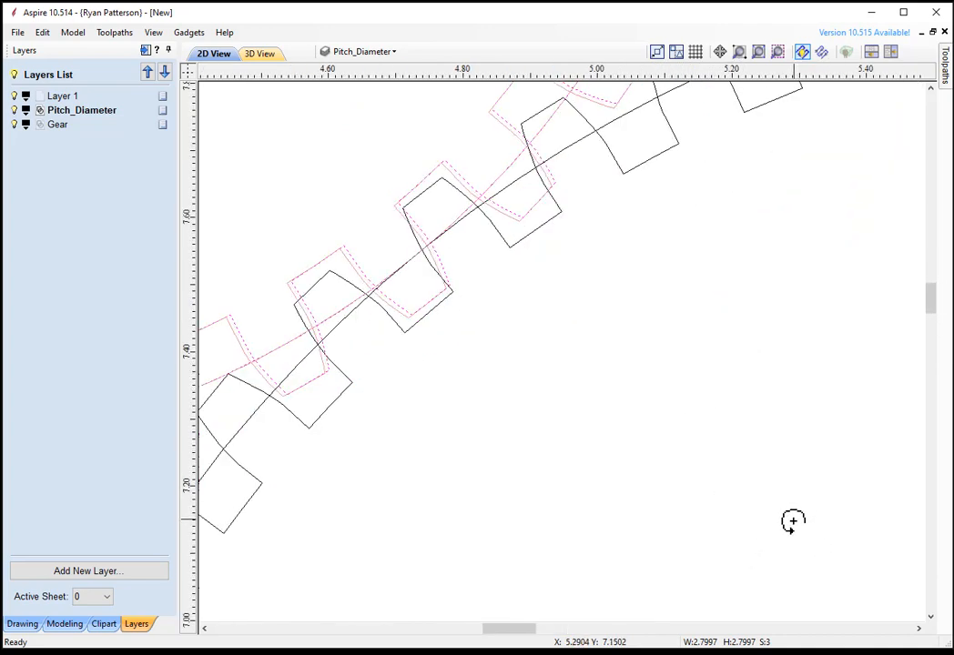
{"action": "left_click_drag", "start_coordinate": [792, 522], "coordinate": [792, 532]}
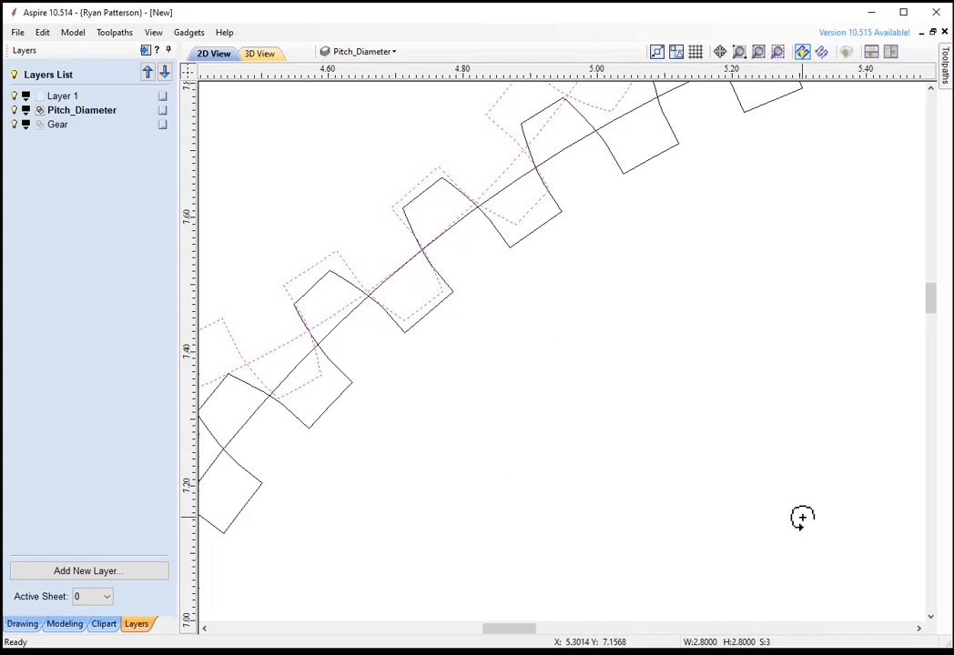
{"action": "left_click_drag", "start_coordinate": [801, 517], "coordinate": [801, 522]}
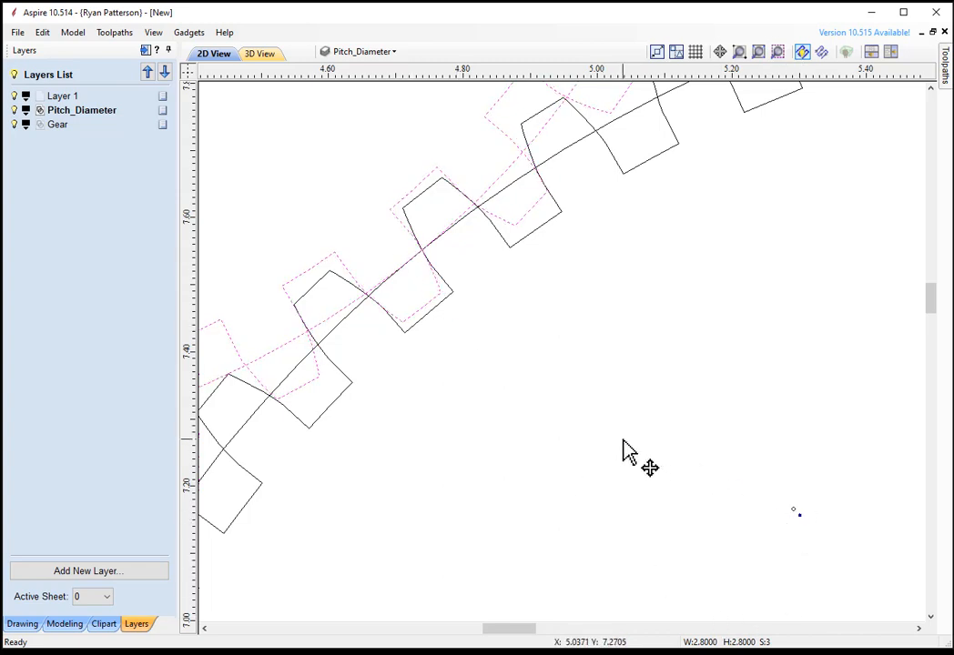
{"action": "scroll", "coordinate": [619, 455], "scroll_direction": "down", "scroll_amount": 5}
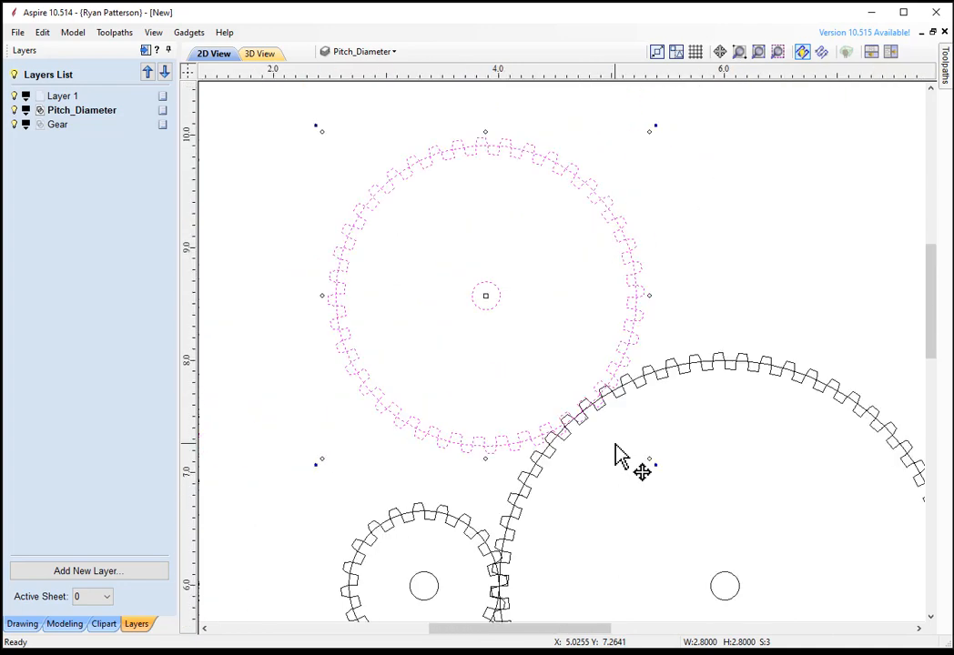
{"action": "scroll", "coordinate": [619, 455], "scroll_direction": "down", "scroll_amount": 3}
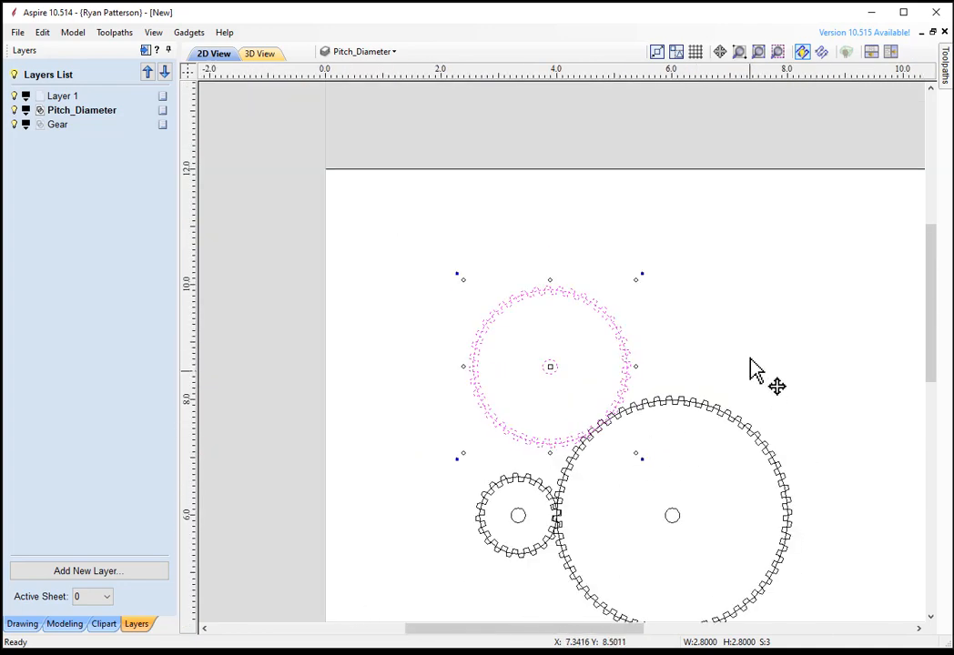
{"action": "middle_click_drag", "start_coordinate": [752, 369], "coordinate": [719, 296]}
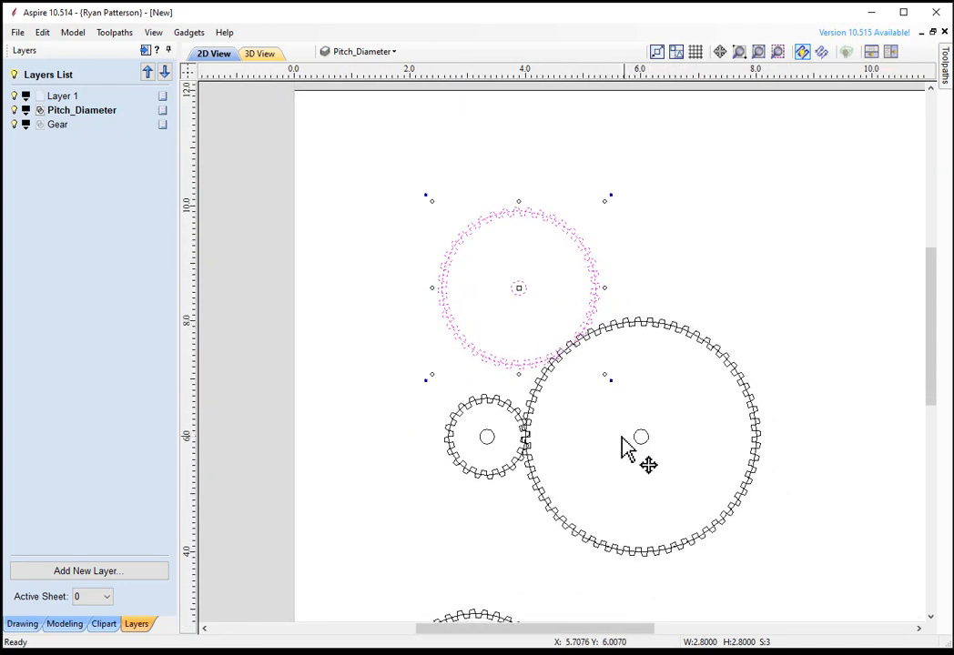